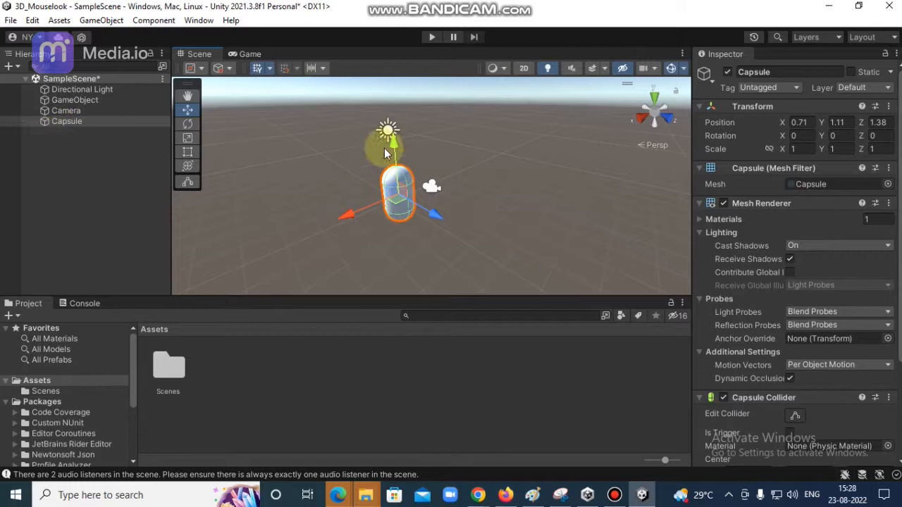
# Step: Rename the Camera object as Eyes
pyautogui.click(432, 187)
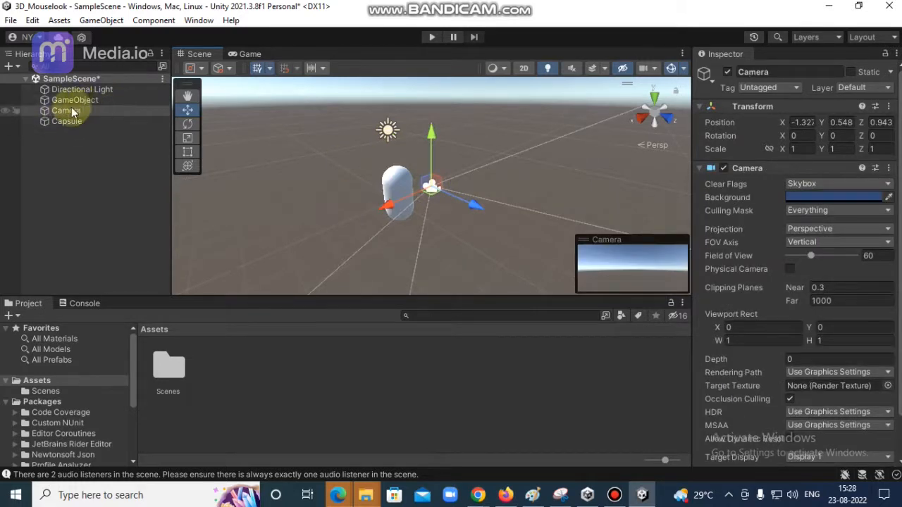
pyautogui.click(769, 71)
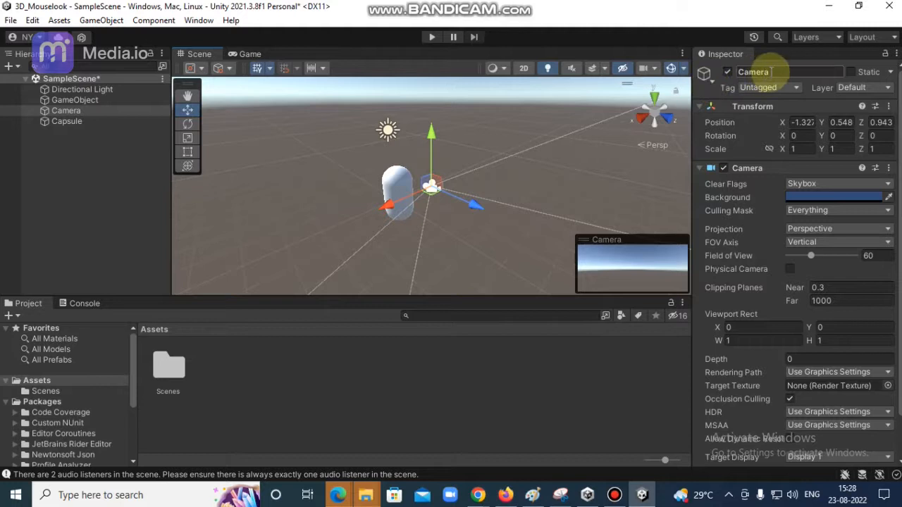
pyautogui.moveTo(771, 71); pyautogui.dragTo(733, 55)
pyautogui.write('E')
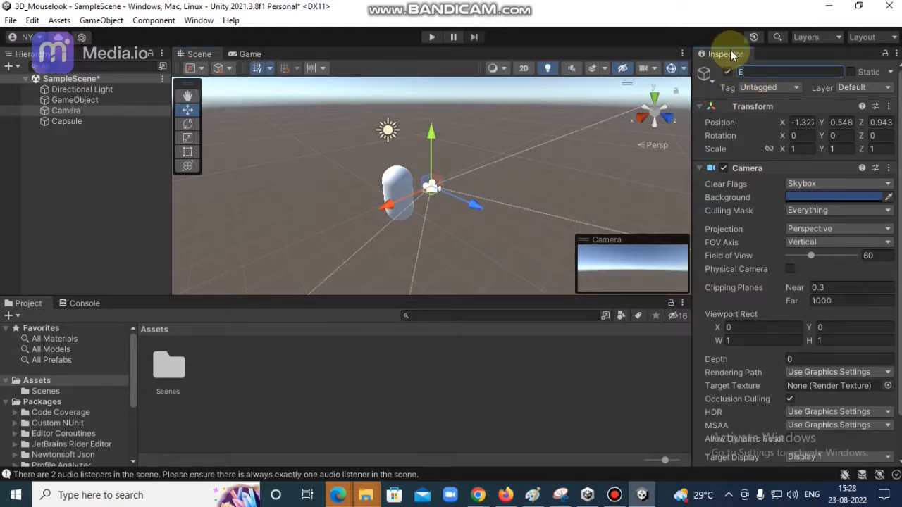
pyautogui.write('yr')
pyautogui.press('BackSpace')
pyautogui.write('es')
pyautogui.click(135, 206)
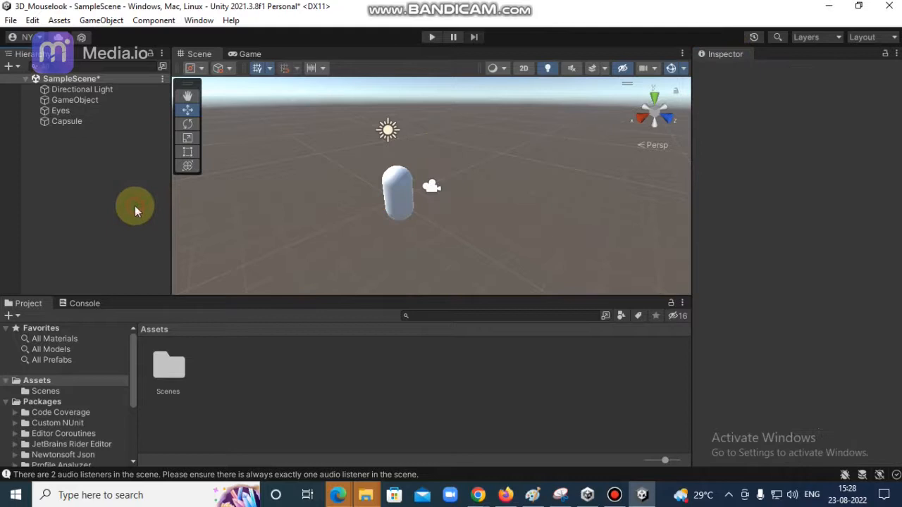
# Step: Rename the Capsule object as Human_Body
pyautogui.click(66, 121)
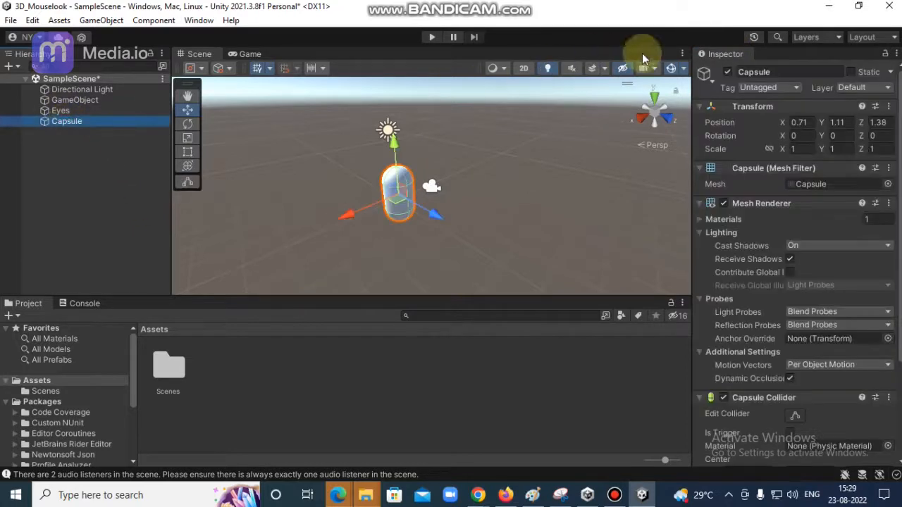
pyautogui.click(770, 73)
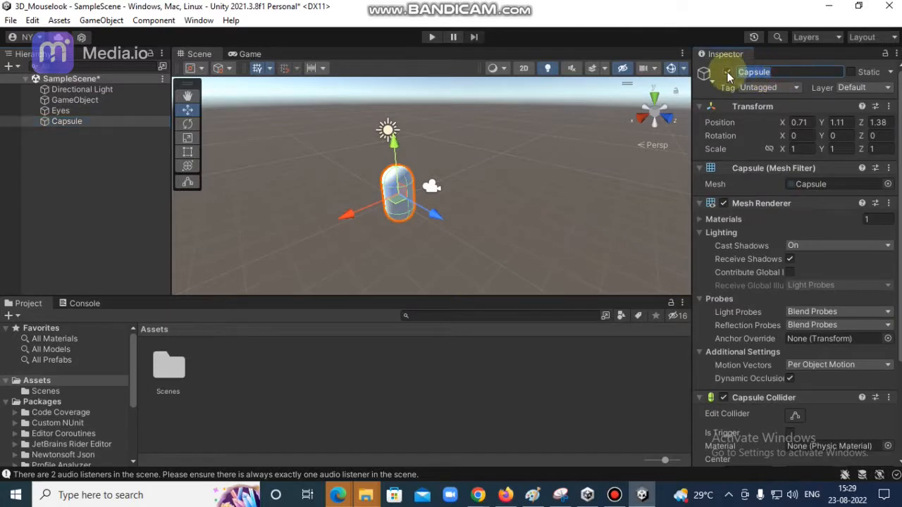
pyautogui.write('Bl')
pyautogui.press('BackSpace')
pyautogui.press('BackSpace')
pyautogui.write('Human_Body')
pyautogui.click(110, 167)
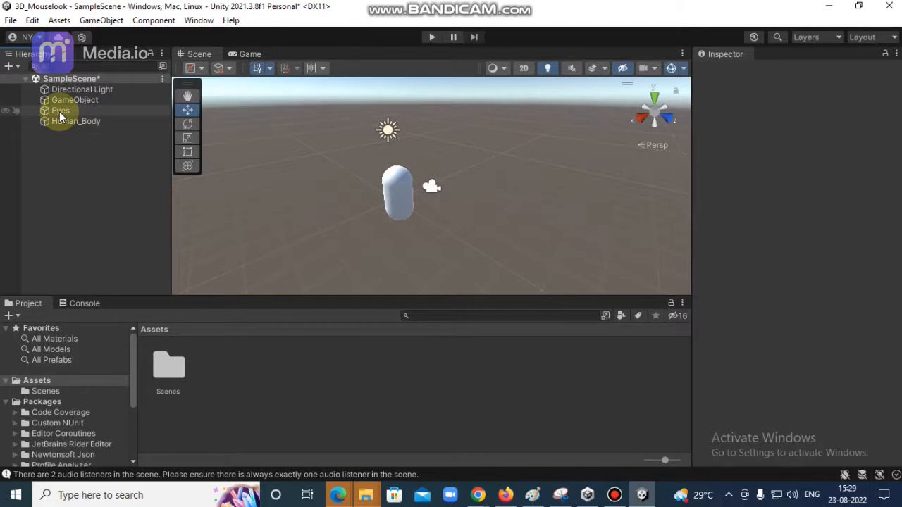
# Step: Move Human_Body along its Z axis to about 1.67 and Eyes separately to about Z 1.24
pyautogui.click(402, 198)
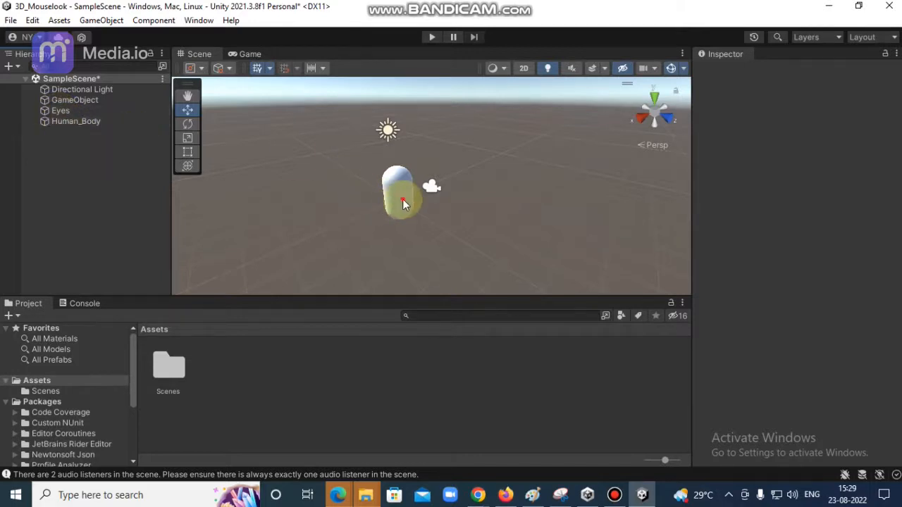
pyautogui.moveTo(437, 222)
pyautogui.mouseDown()
pyautogui.moveTo(518, 245)
pyautogui.moveTo(430, 215)
pyautogui.moveTo(444, 217)
pyautogui.moveTo(436, 204)
pyautogui.mouseUp()
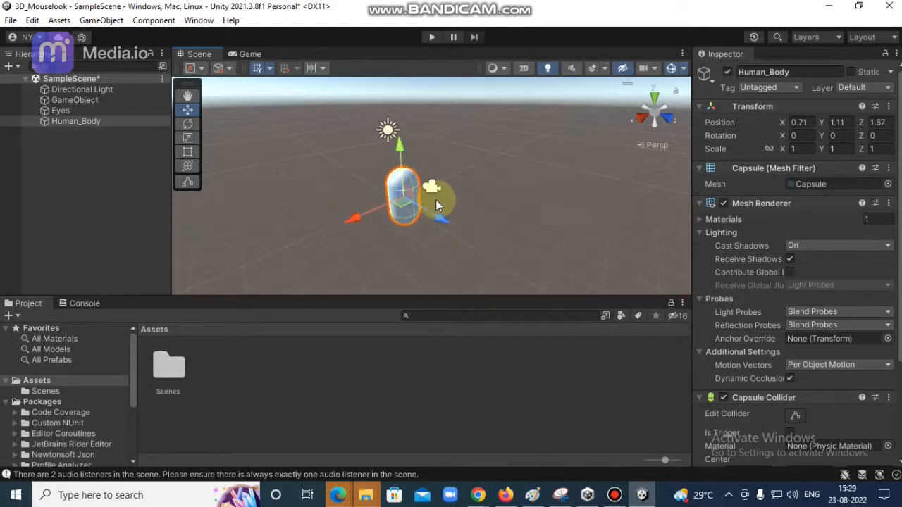
pyautogui.click(427, 187)
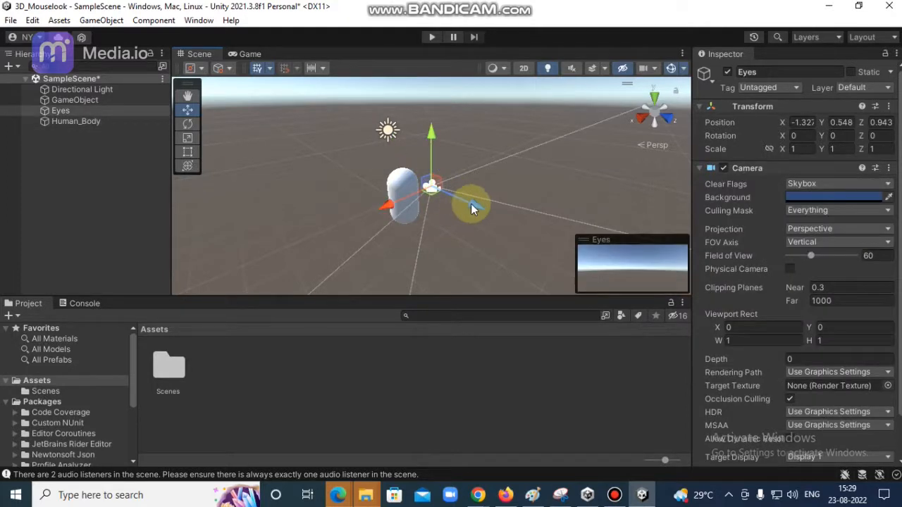
pyautogui.moveTo(479, 215); pyautogui.dragTo(487, 197)
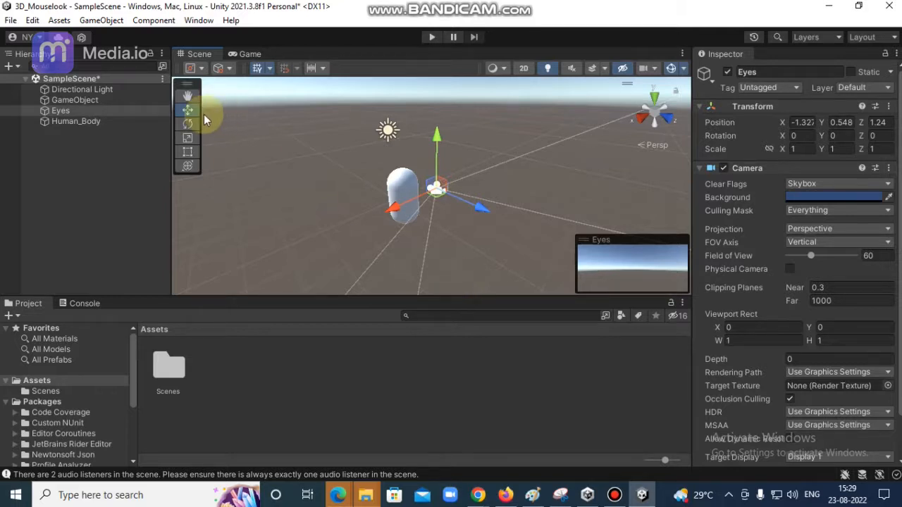
# Step: Make the Eyes camera a child of Human_Body in the scene hierarchy
pyautogui.click(67, 124)
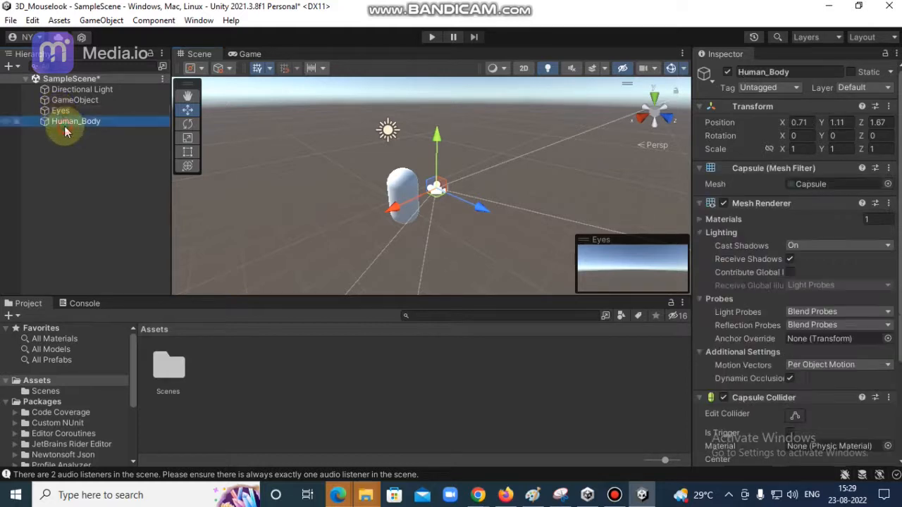
pyautogui.click(60, 113)
pyautogui.moveTo(60, 113); pyautogui.dragTo(70, 123)
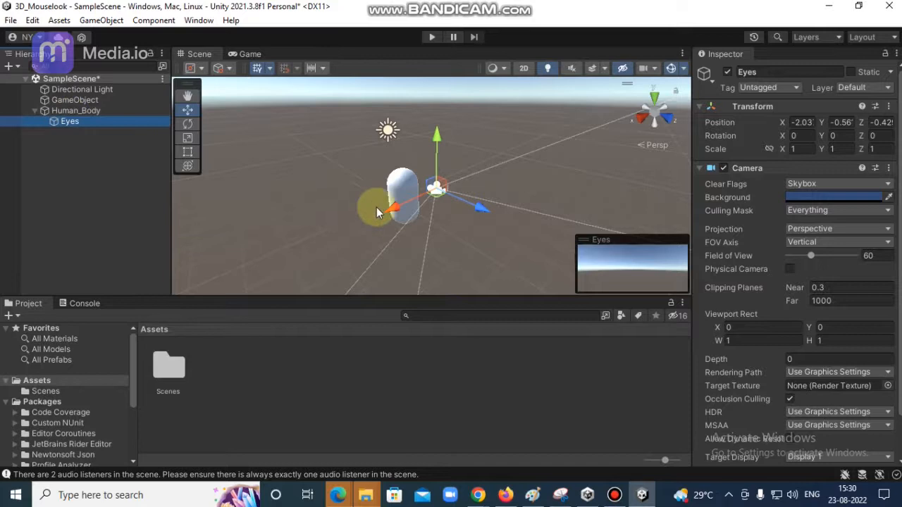
# Step: Move Human_Body together with its child camera to about X 1.24, Y 1.56, Z 1.52
pyautogui.click(402, 188)
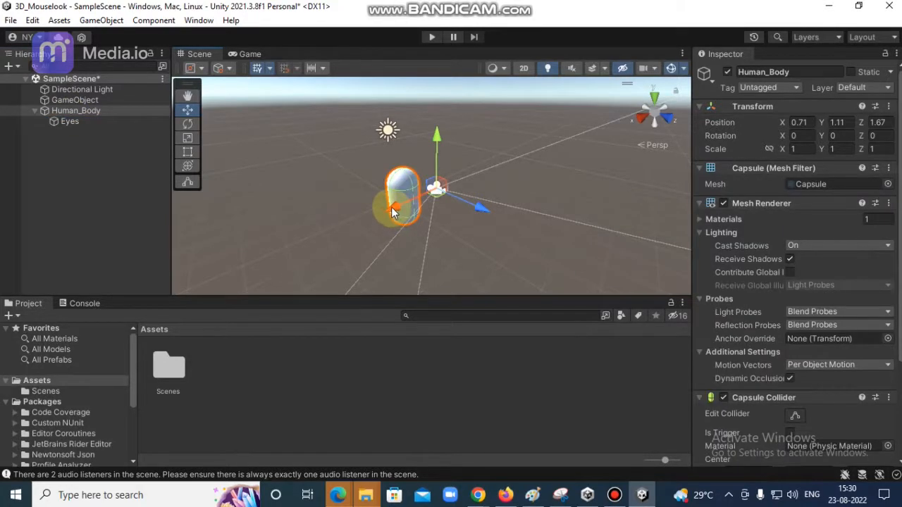
pyautogui.moveTo(397, 206); pyautogui.dragTo(388, 176)
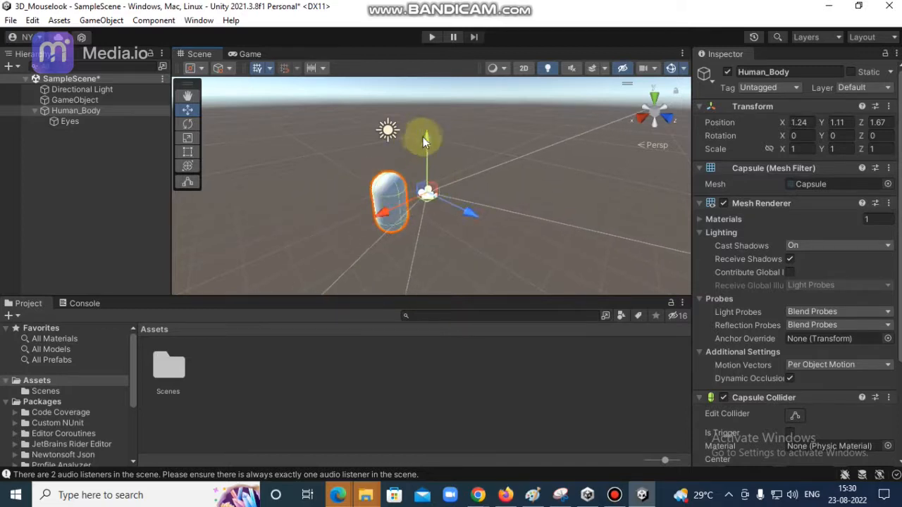
pyautogui.moveTo(425, 137)
pyautogui.mouseDown()
pyautogui.moveTo(427, 146)
pyautogui.moveTo(429, 113)
pyautogui.moveTo(425, 140)
pyautogui.mouseUp()
pyautogui.moveTo(470, 200)
pyautogui.mouseDown()
pyautogui.moveTo(485, 213)
pyautogui.moveTo(469, 206)
pyautogui.moveTo(462, 214)
pyautogui.mouseUp()
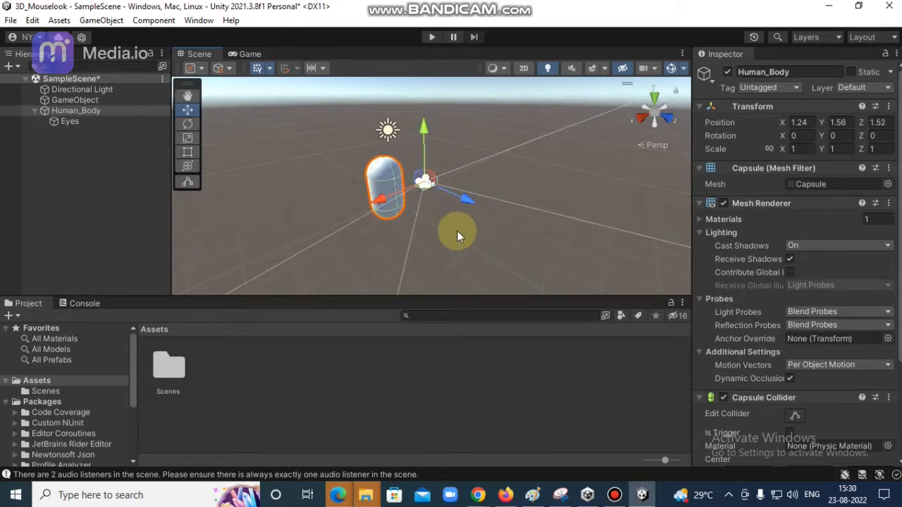
pyautogui.click(445, 241)
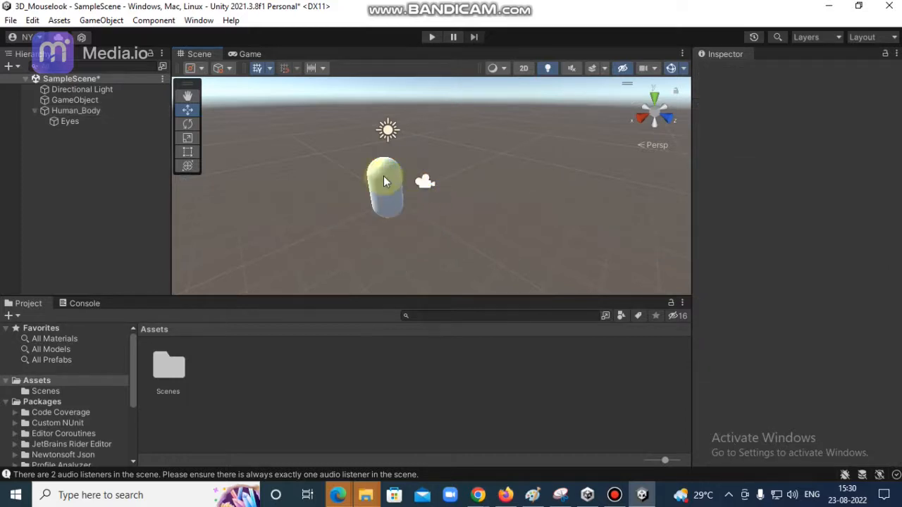
# Step: Set the position of the Eyes camera to 0 on X, Y and Z relative to Human_Body
pyautogui.click(425, 186)
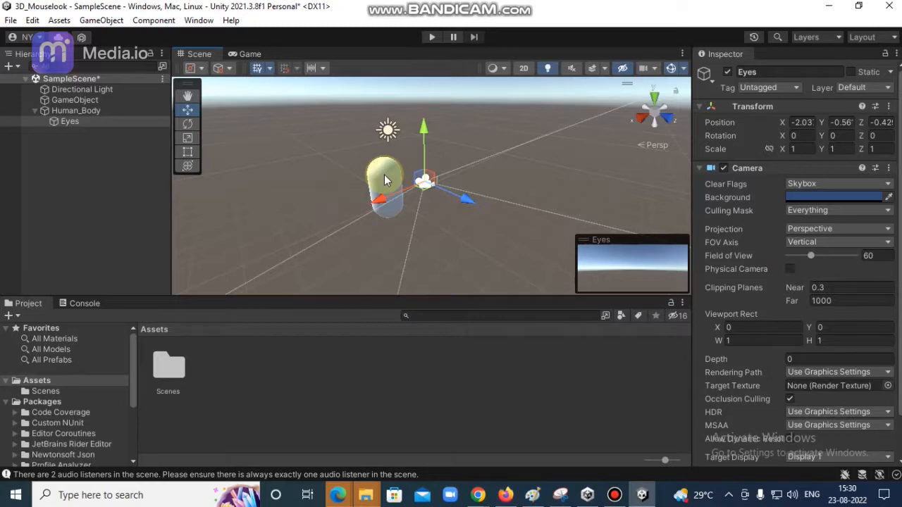
pyautogui.click(429, 204)
pyautogui.click(425, 182)
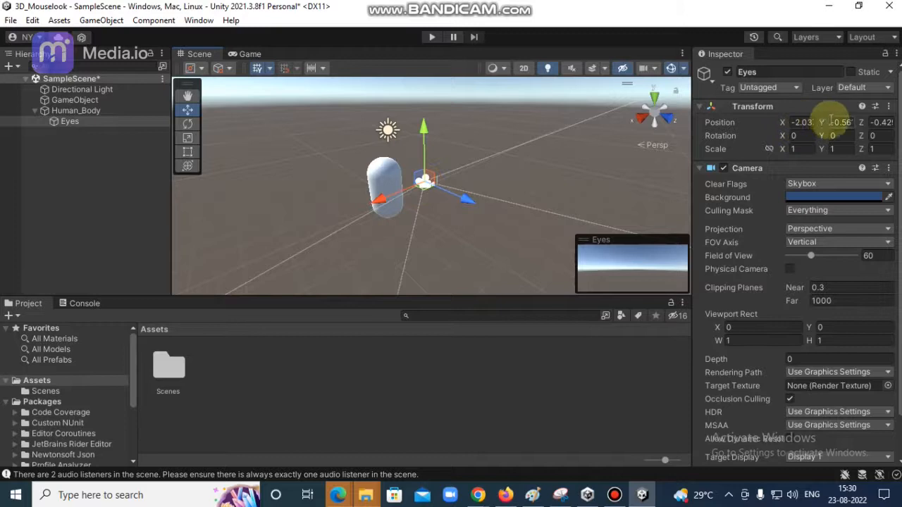
pyautogui.click(801, 123)
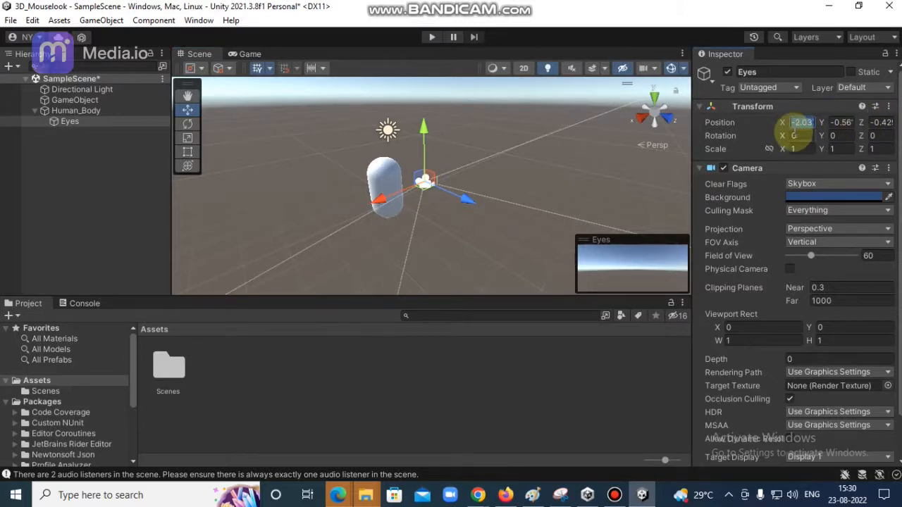
pyautogui.write('0')
pyautogui.click(843, 123)
pyautogui.write('0')
pyautogui.click(881, 123)
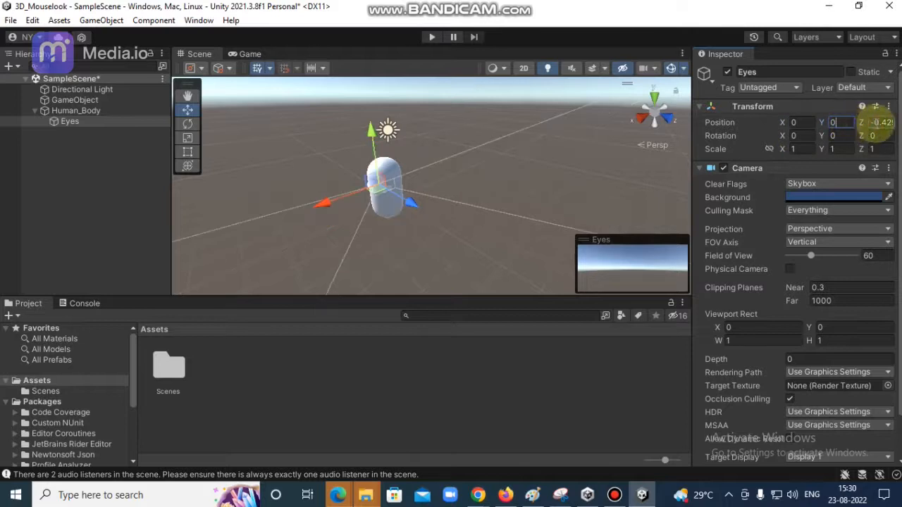
pyautogui.write('0')
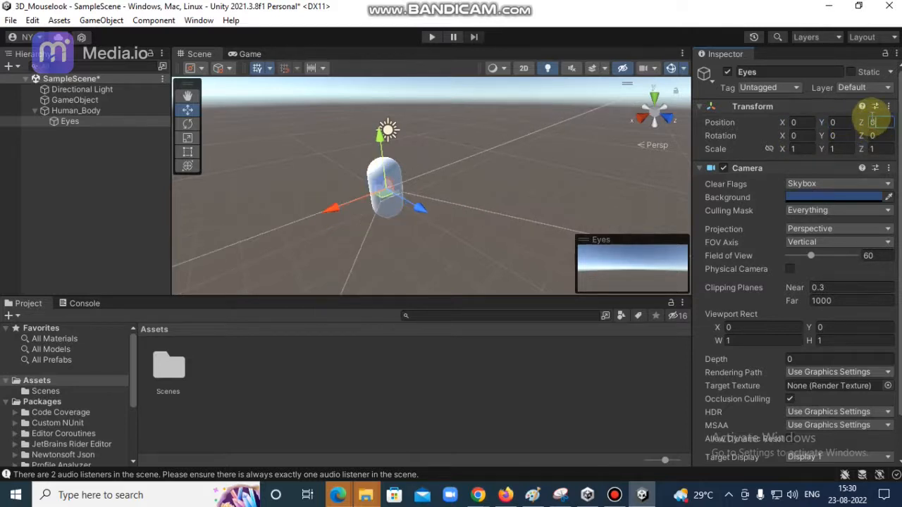
# Step: Set the position of Human_Body to 0 on X, Y and Z
pyautogui.click(92, 111)
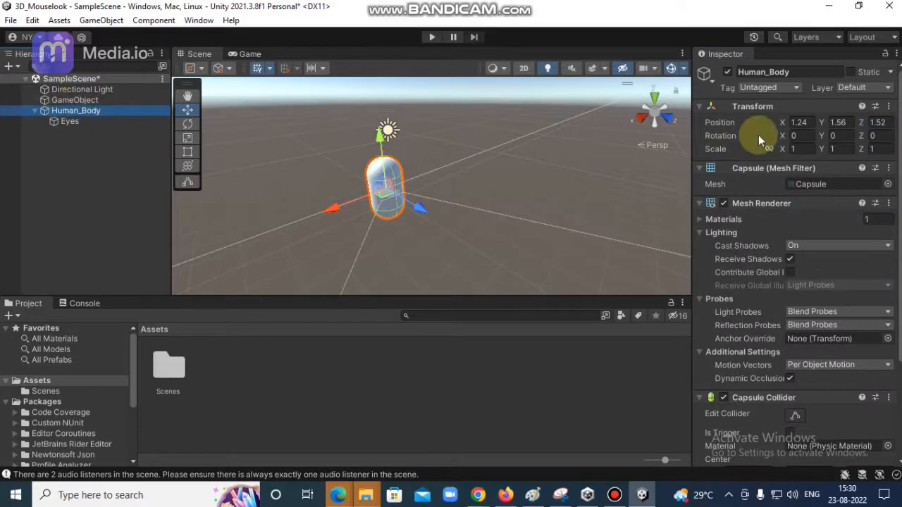
pyautogui.click(803, 122)
pyautogui.write('0')
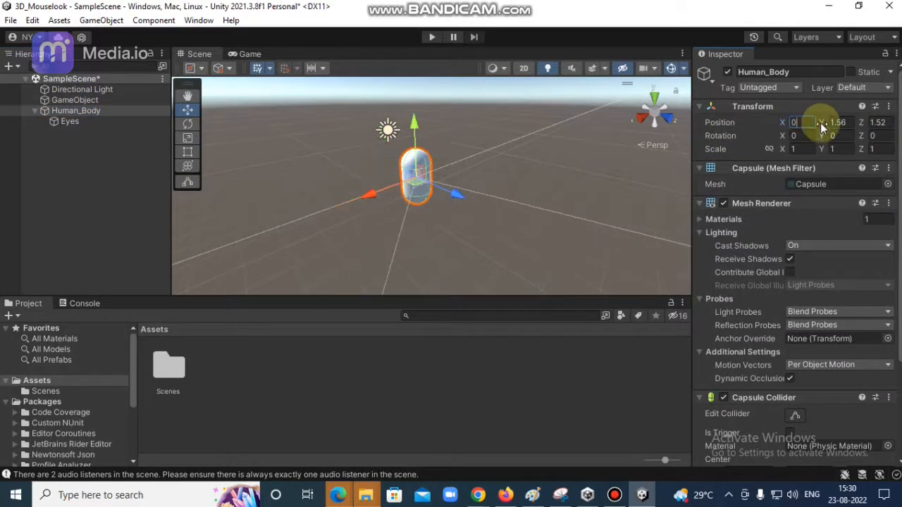
pyautogui.click(838, 123)
pyautogui.write('0')
pyautogui.click(874, 123)
pyautogui.write('0')
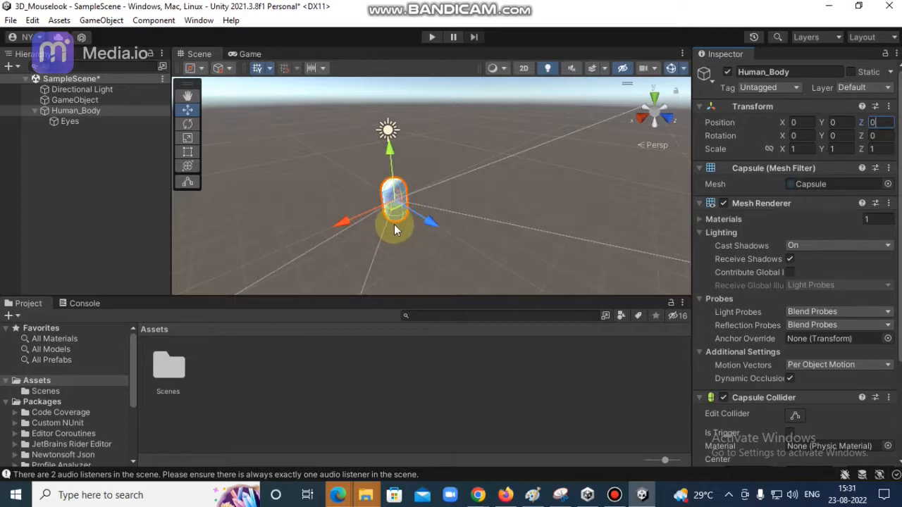
# Step: Move the Eyes camera to the capsule's head, at about X -0.47 and Y 0.6
pyautogui.scroll(5, 395, 212)
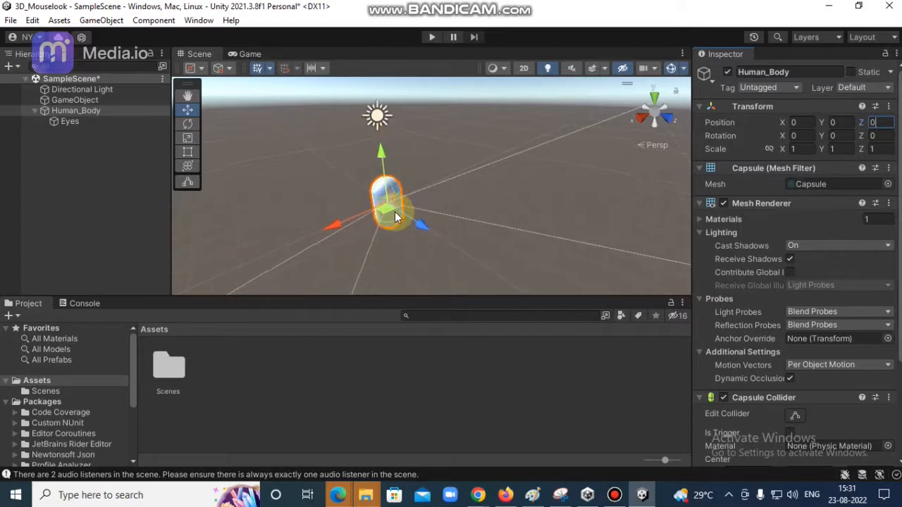
pyautogui.click(430, 182)
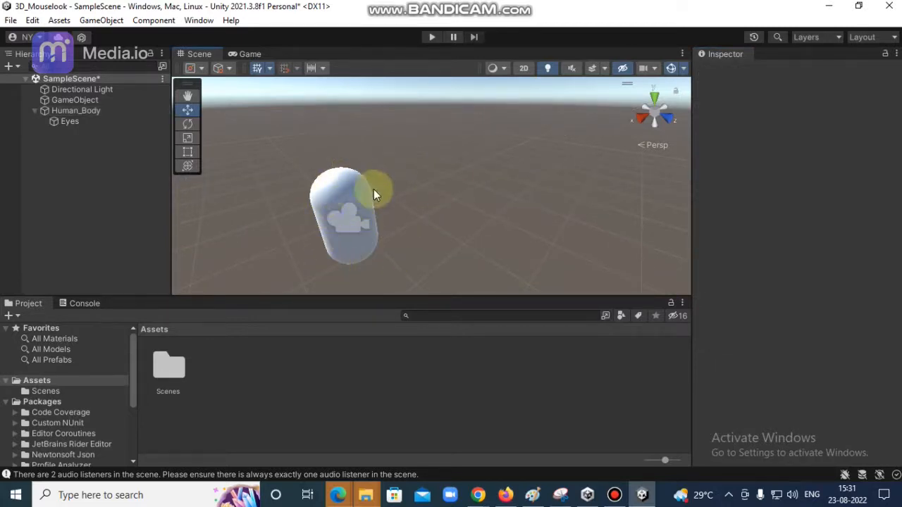
pyautogui.scroll(-5, 356, 213)
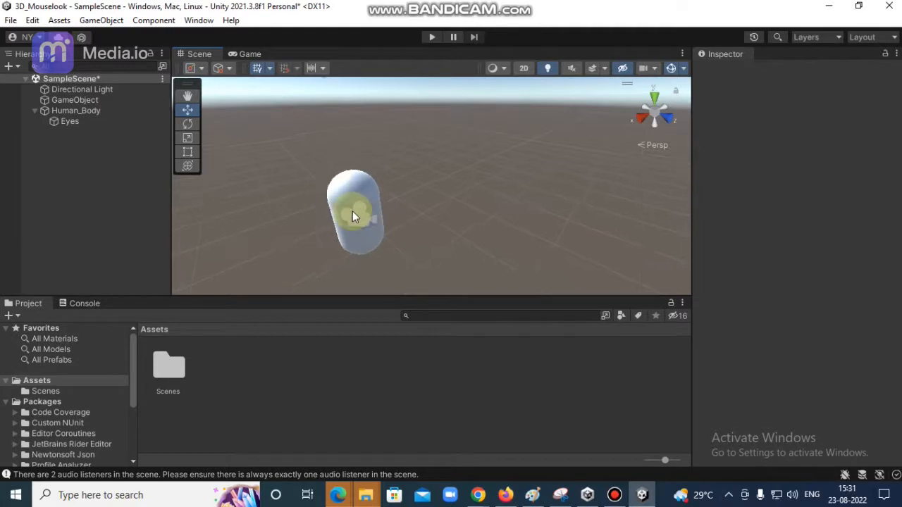
pyautogui.scroll(-2, 352, 210)
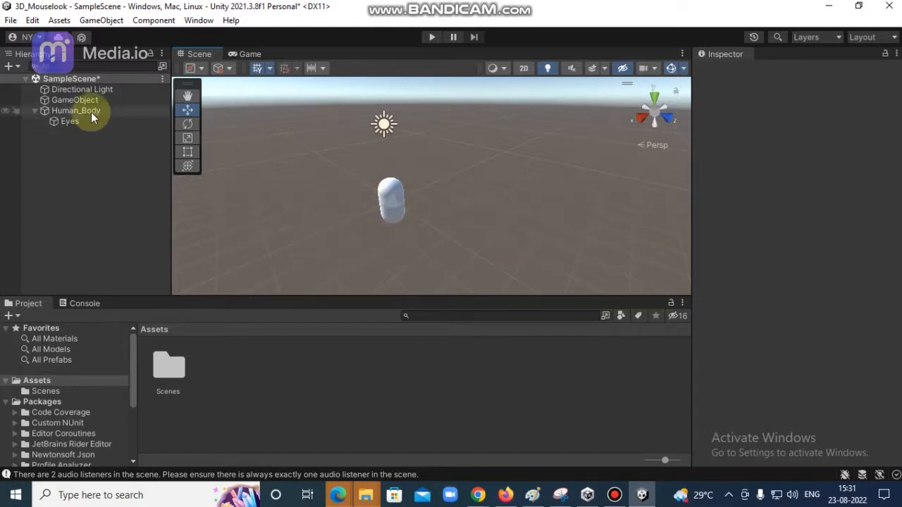
pyautogui.click(67, 123)
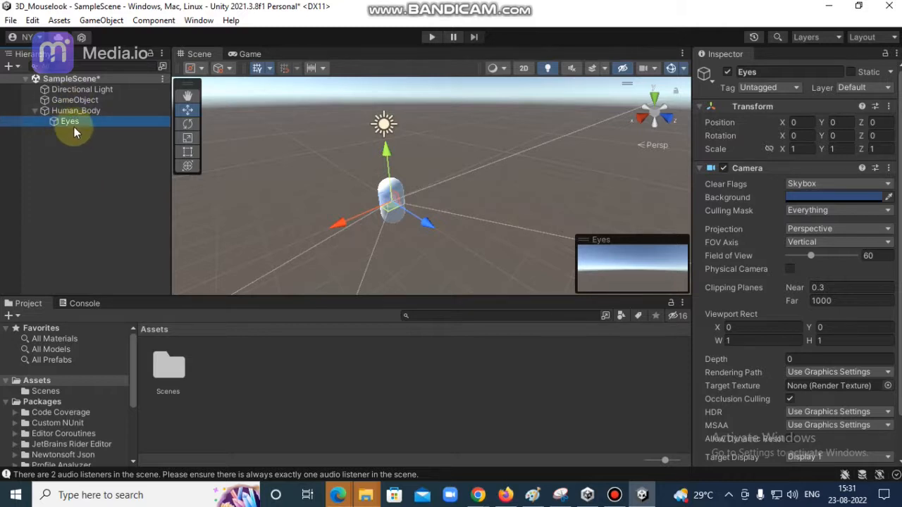
pyautogui.moveTo(385, 152); pyautogui.dragTo(377, 152)
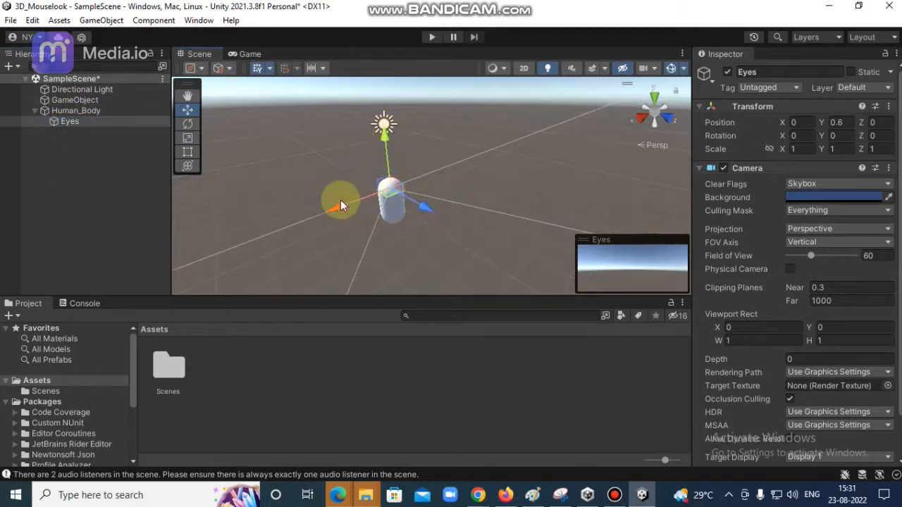
pyautogui.moveTo(335, 208); pyautogui.dragTo(350, 211)
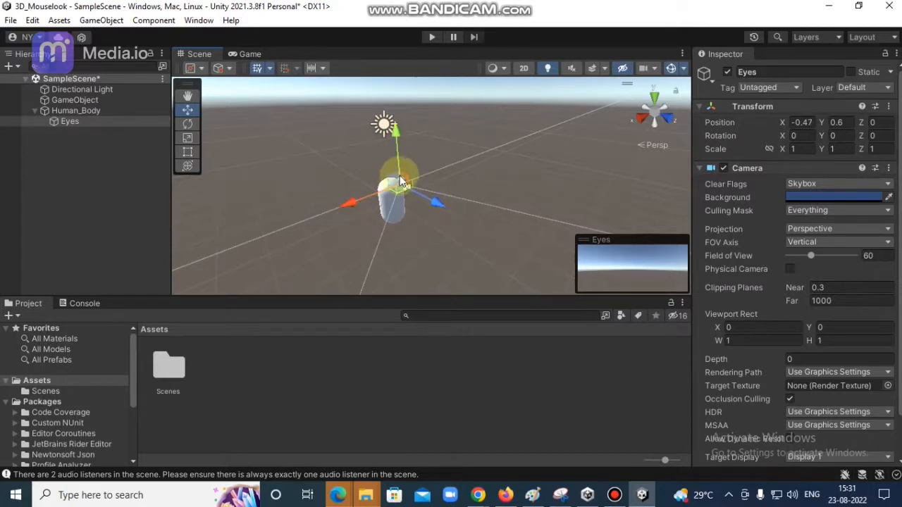
pyautogui.click(408, 234)
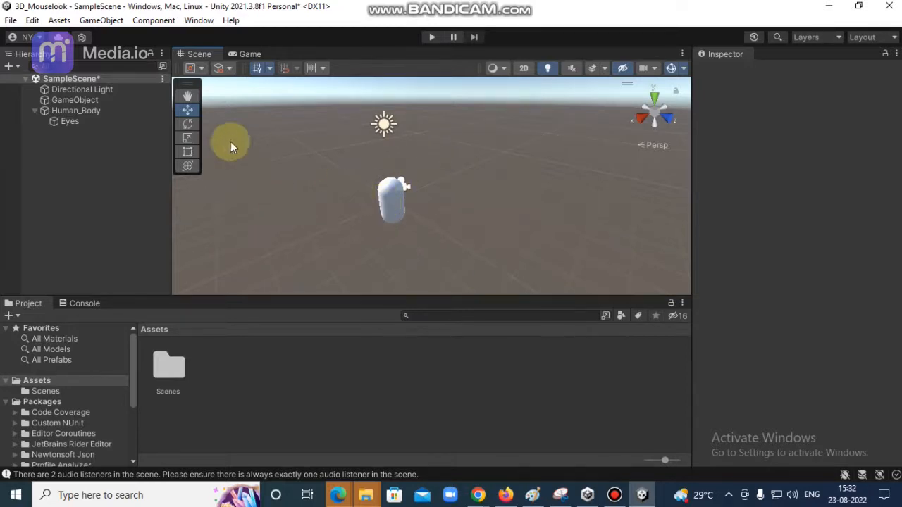
# Step: Add a cube to the scene and move it away from the capsule to about X -4.52
pyautogui.click(101, 20)
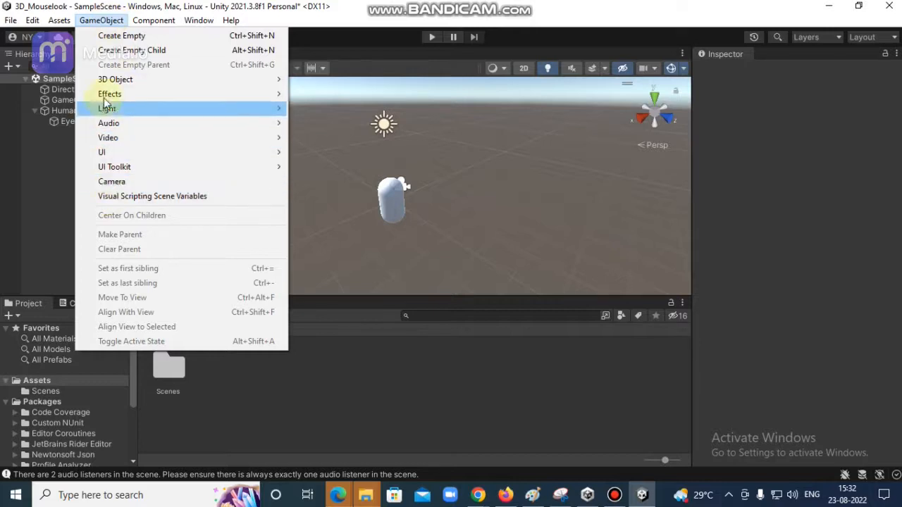
pyautogui.moveTo(225, 79)
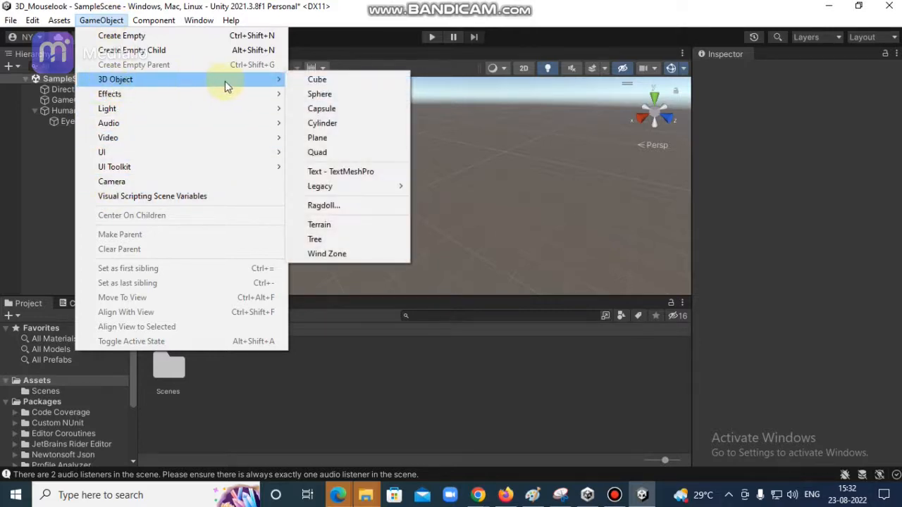
pyautogui.click(328, 80)
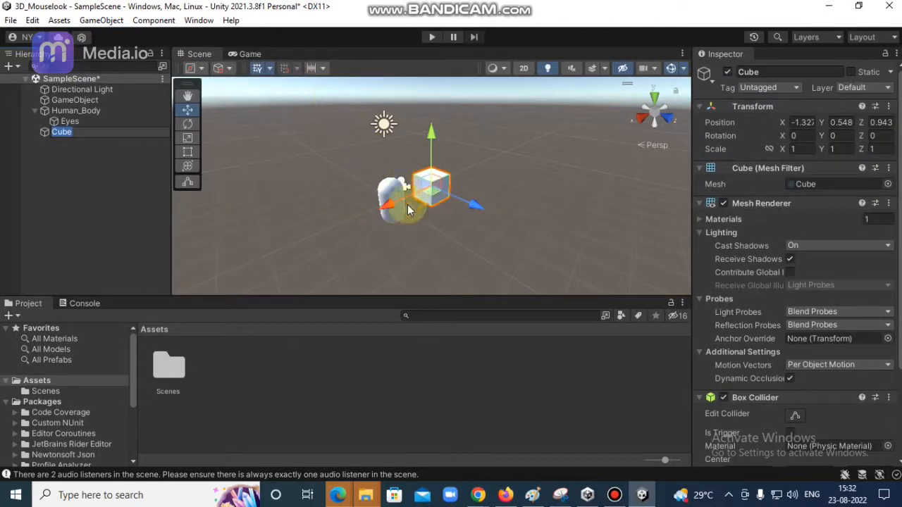
pyautogui.moveTo(384, 202); pyautogui.dragTo(441, 188)
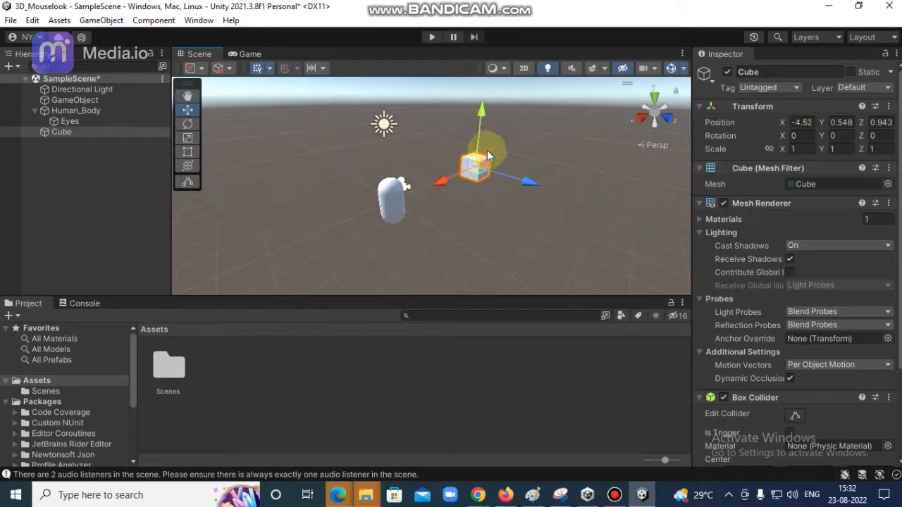
# Step: Set the first cube's Y scale to 2 and deselect it
pyautogui.click(838, 148)
pyautogui.press('BackSpace')
pyautogui.write('2')
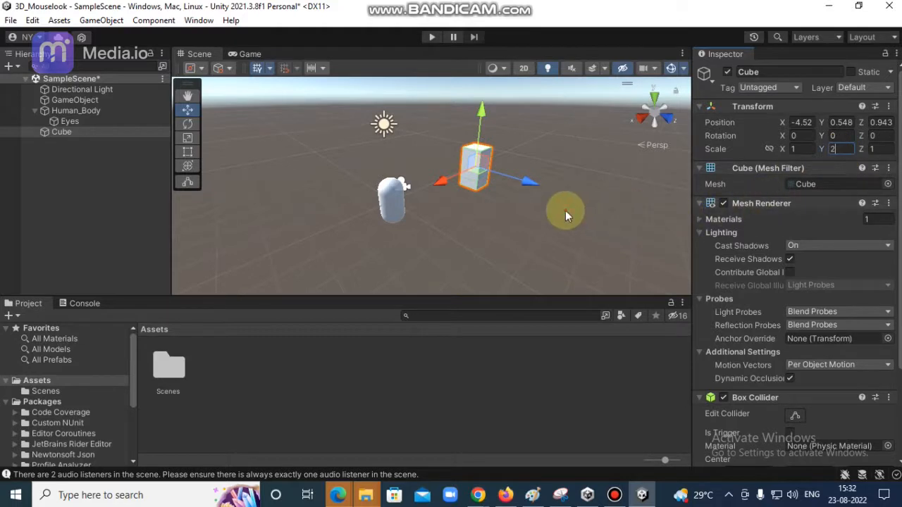
pyautogui.click(564, 210)
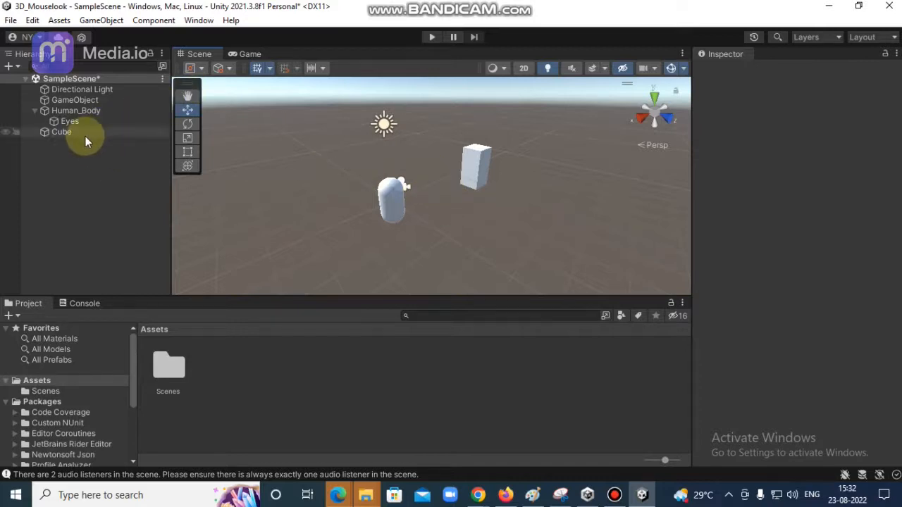
# Step: Add a second cube and move it to about X -0.48, Z 4.5
pyautogui.click(101, 21)
pyautogui.moveTo(165, 81)
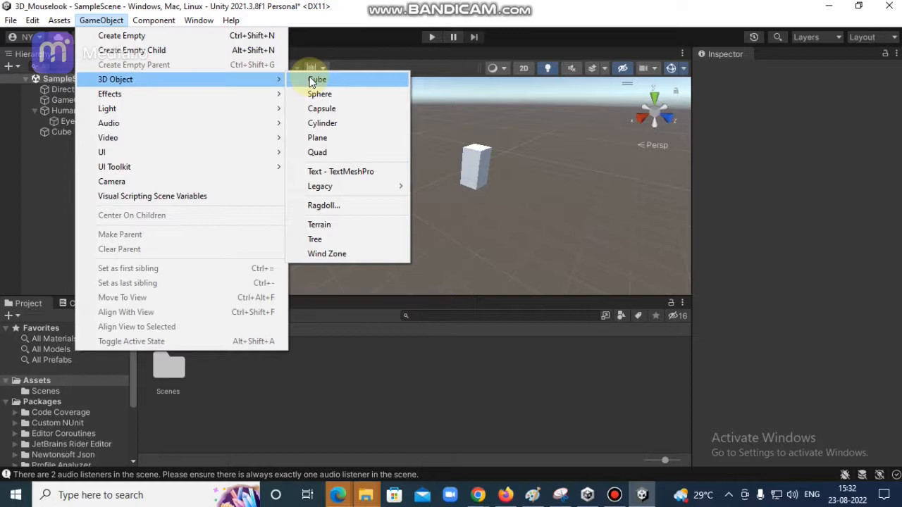
pyautogui.click(316, 81)
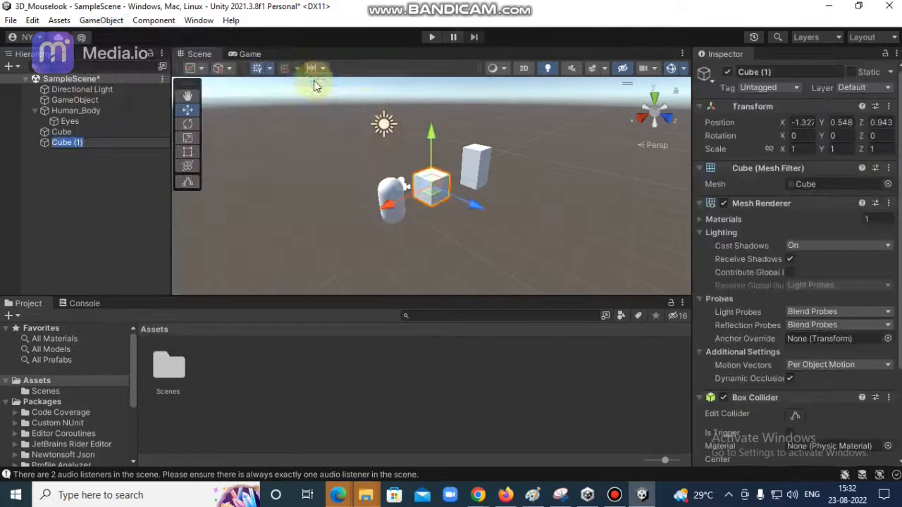
pyautogui.moveTo(473, 203); pyautogui.dragTo(547, 245)
pyautogui.moveTo(467, 244); pyautogui.dragTo(570, 272)
# Step: Set the second cube's Y scale to 2 and deselect it
pyautogui.click(840, 149)
pyautogui.press('BackSpace')
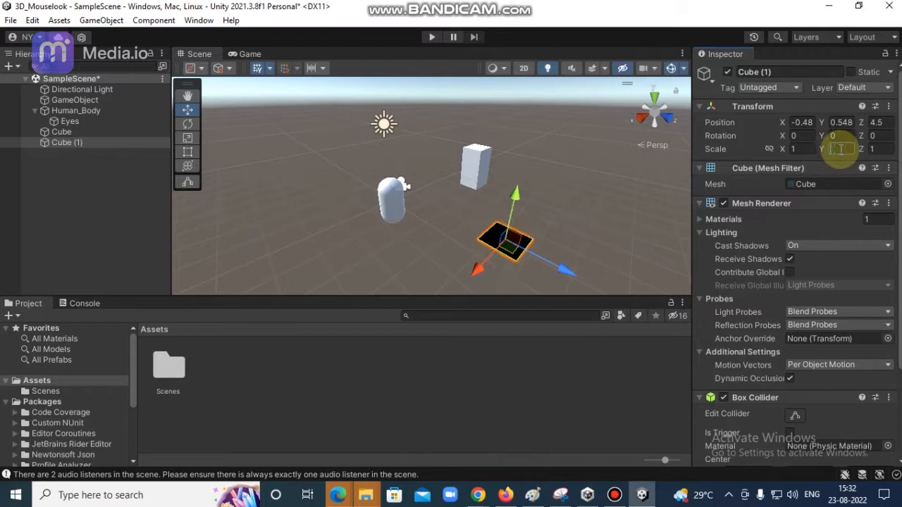
pyautogui.write('2')
pyautogui.click(567, 223)
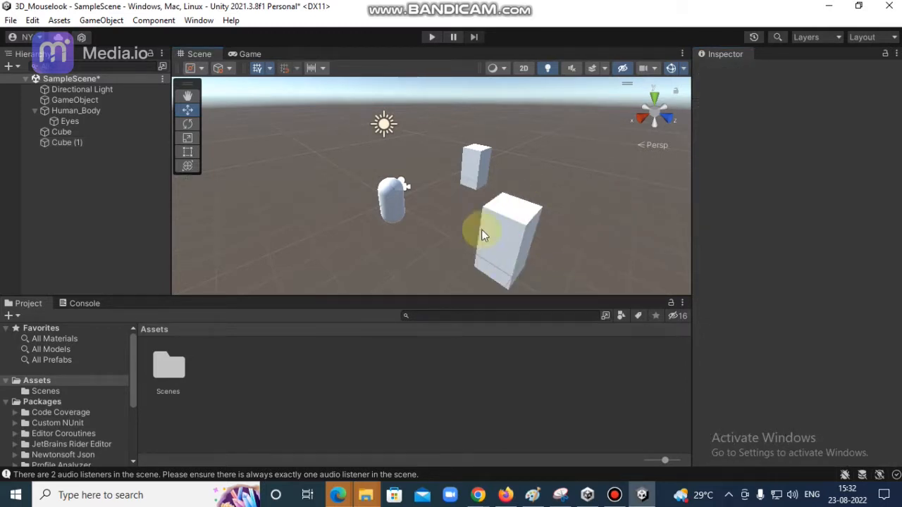
# Step: Add a third cube and move it to about X 2.89, Y 0.42
pyautogui.click(99, 20)
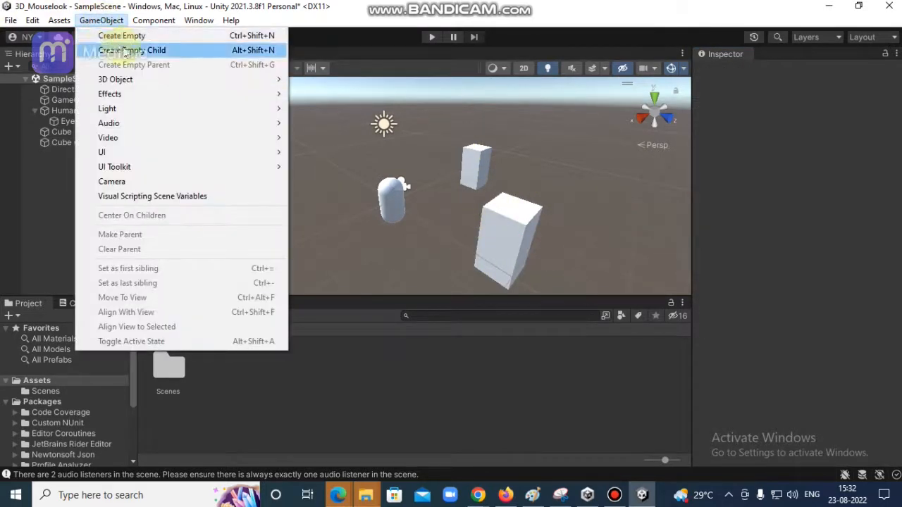
pyautogui.moveTo(131, 80)
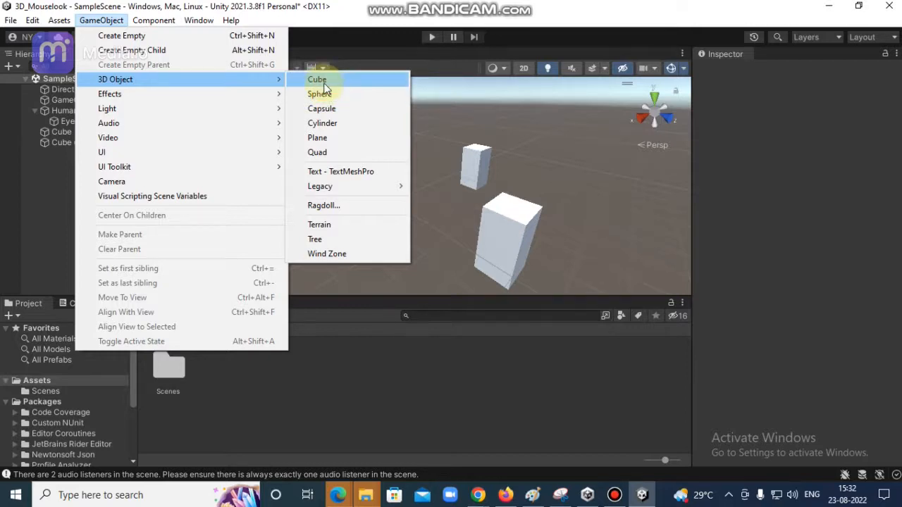
pyautogui.click(324, 84)
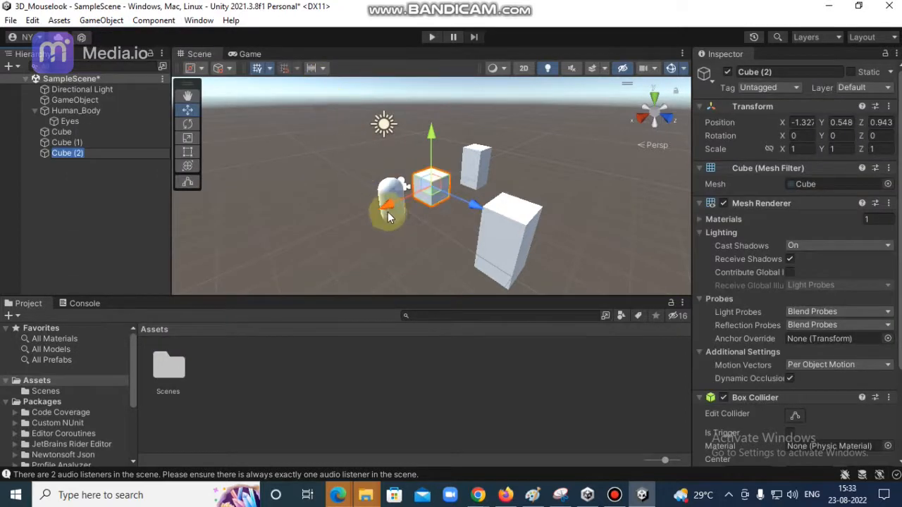
pyautogui.moveTo(387, 208); pyautogui.dragTo(244, 246)
pyautogui.moveTo(303, 191); pyautogui.dragTo(301, 193)
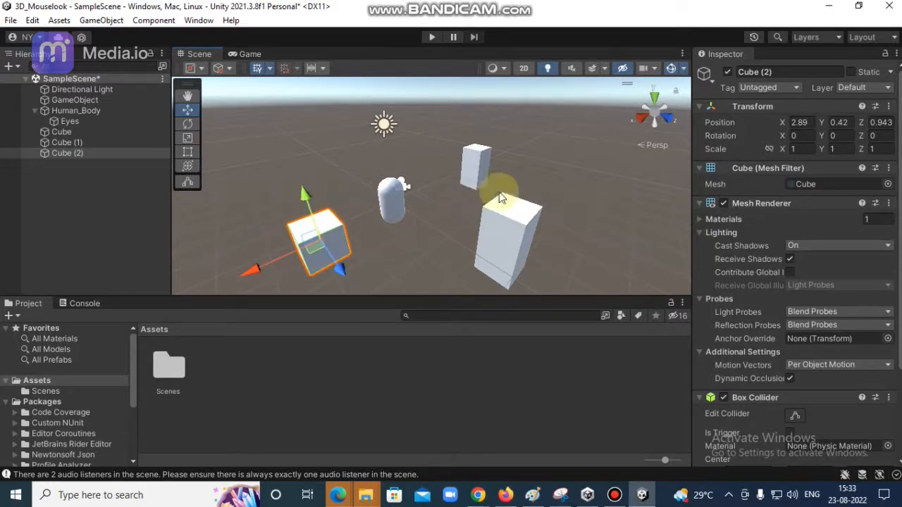
# Step: Set the third cube's Y scale to 2 and deselect it
pyautogui.click(833, 151)
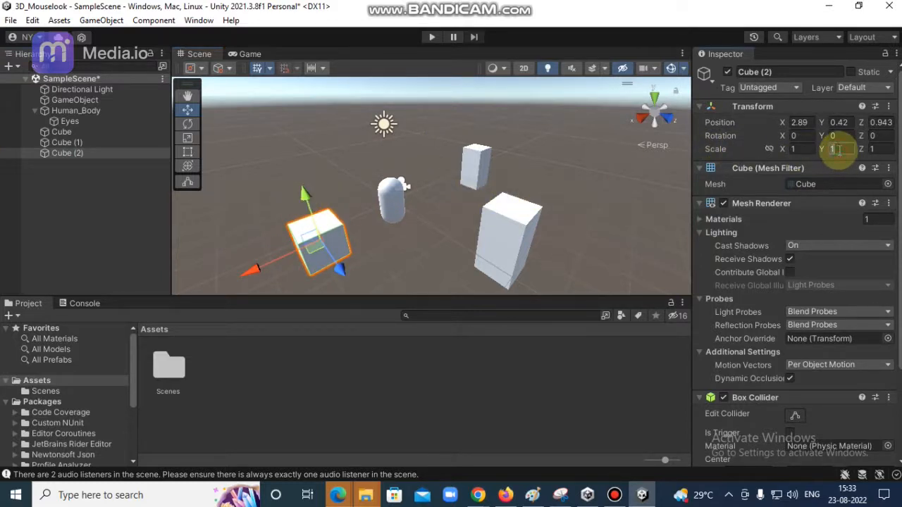
pyautogui.write('2')
pyautogui.click(312, 162)
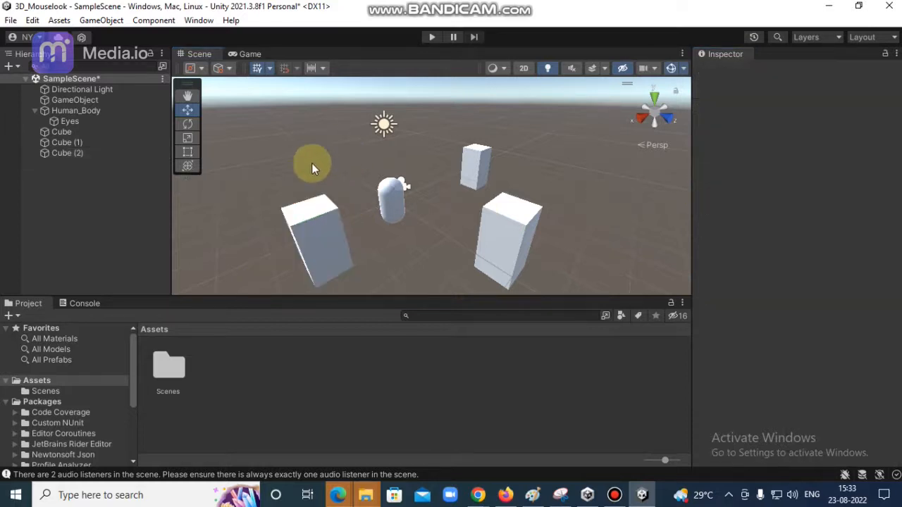
# Step: Add a fourth cube and move it behind the capsule to about Z -6
pyautogui.click(99, 20)
pyautogui.click(317, 79)
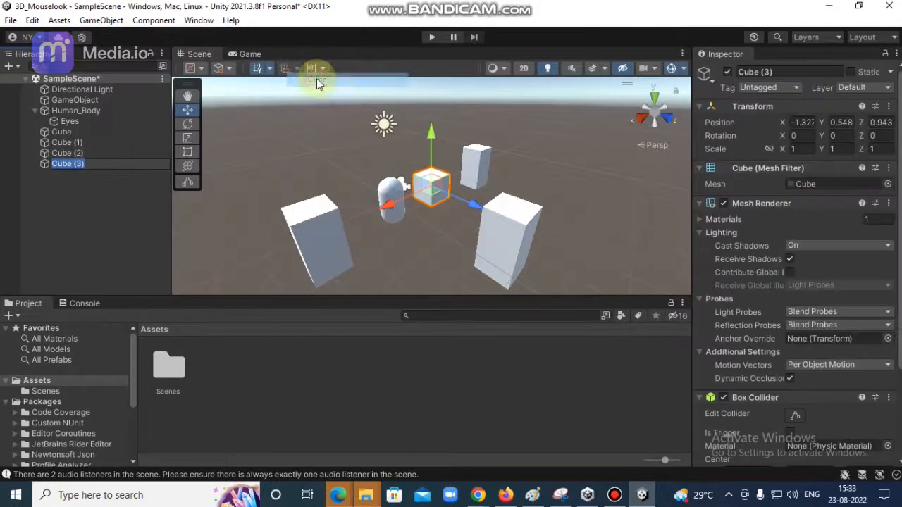
pyautogui.moveTo(472, 209); pyautogui.dragTo(374, 165)
# Step: Set the fourth cube's Y scale to 2 and shift it to about X -1.02
pyautogui.click(831, 149)
pyautogui.write('2')
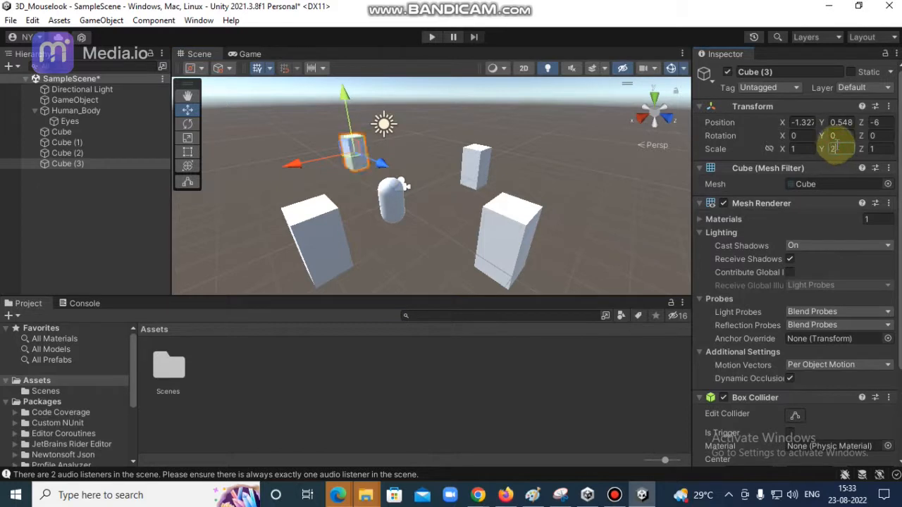
pyautogui.moveTo(288, 164)
pyautogui.mouseDown()
pyautogui.moveTo(258, 174)
pyautogui.moveTo(302, 159)
pyautogui.moveTo(285, 168)
pyautogui.mouseUp()
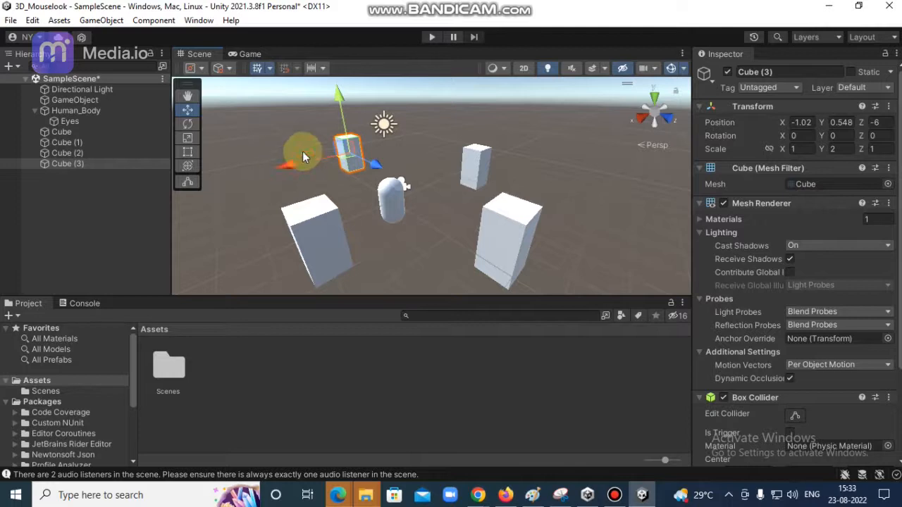
pyautogui.click(391, 260)
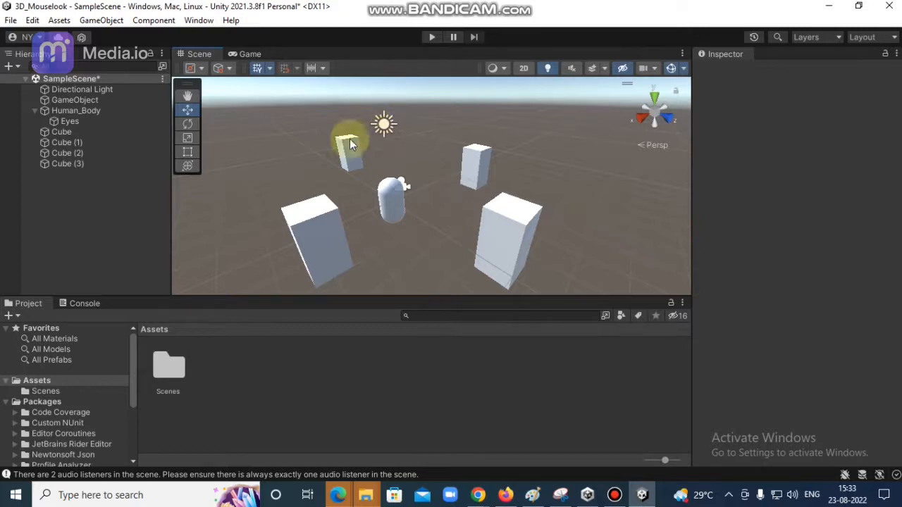
# Step: Check what the Eyes camera sees in the Game view and return to the Scene view
pyautogui.click(248, 53)
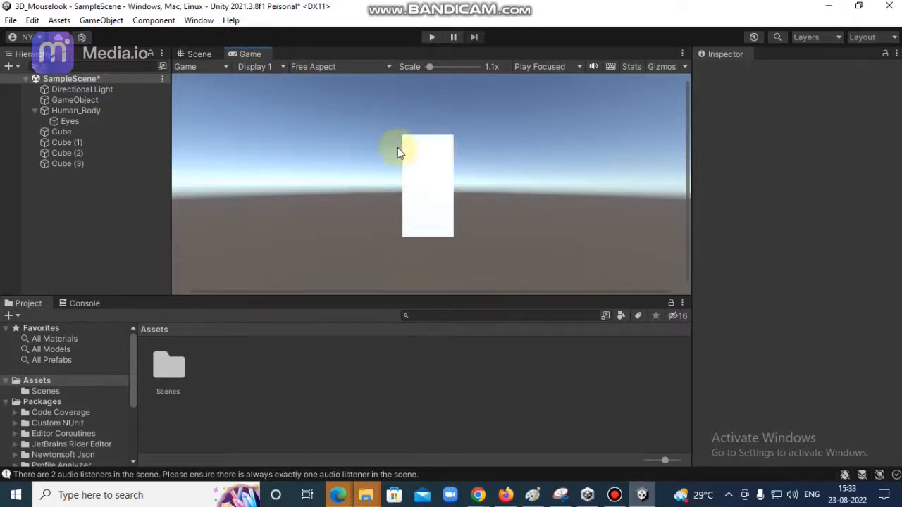
pyautogui.click(195, 53)
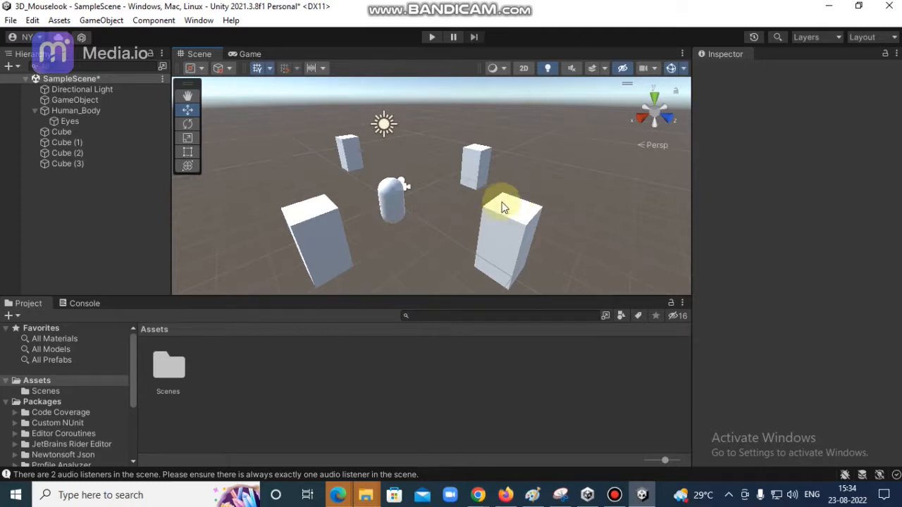
pyautogui.click(492, 230)
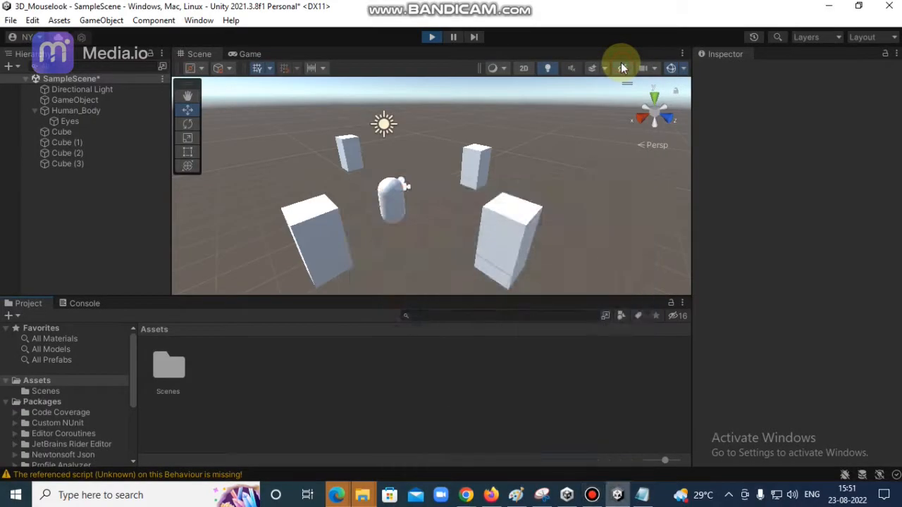
pyautogui.click(621, 68)
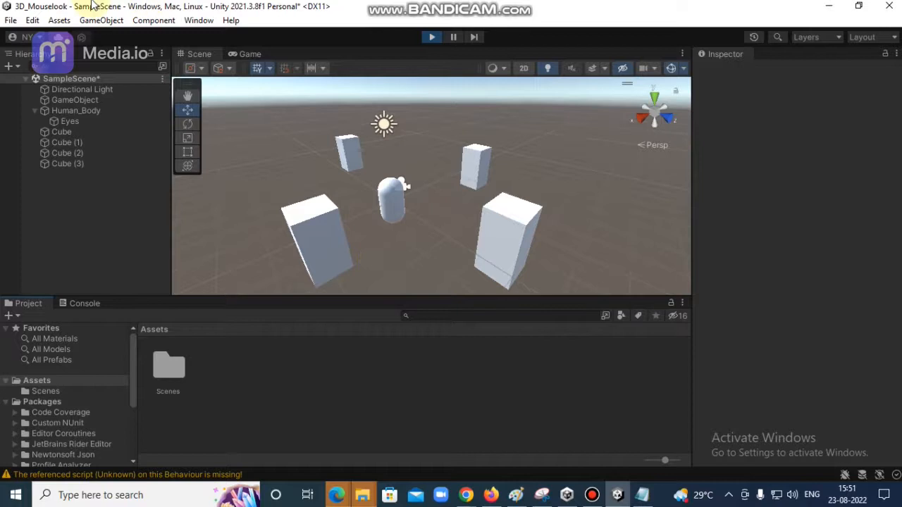
# Step: Create a C# script in the Assets folder and name it EyesScript
pyautogui.click(59, 20)
pyautogui.moveTo(74, 37)
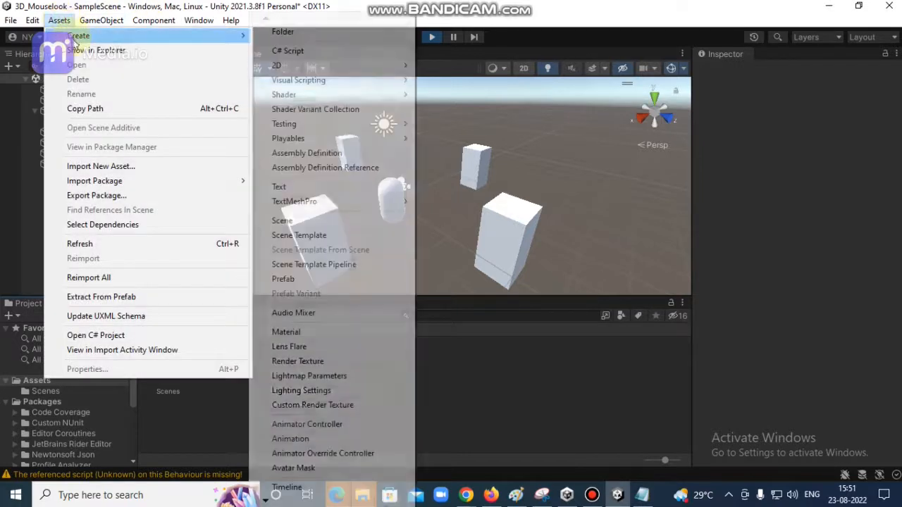
pyautogui.click(295, 54)
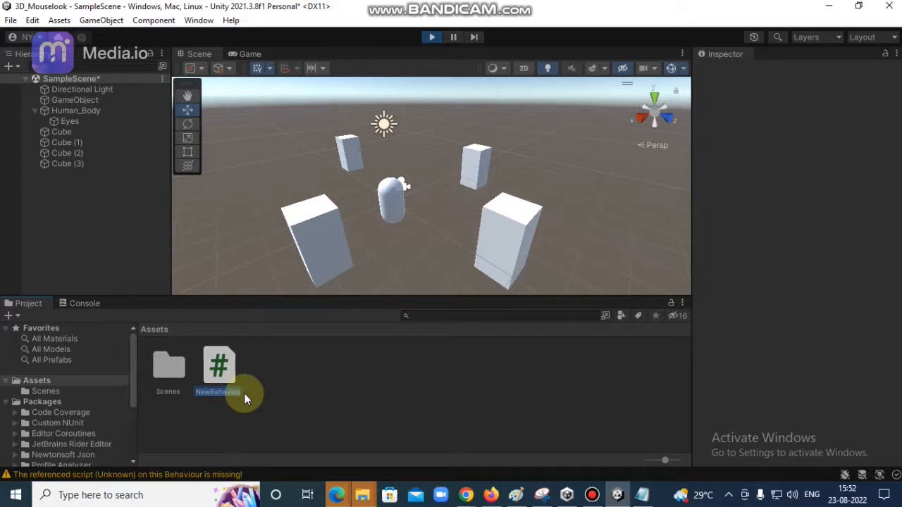
pyautogui.write('ER')
pyautogui.press('BackSpace')
pyautogui.write('yesScript')
pyautogui.press('Return')
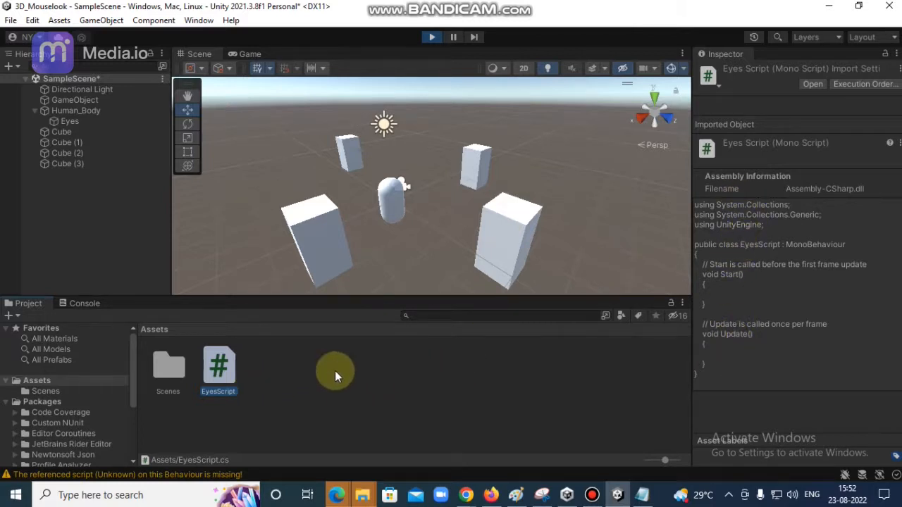
# Step: Open EyesScript in Notepad and look over its Start and Update methods
pyautogui.doubleClick(220, 372)
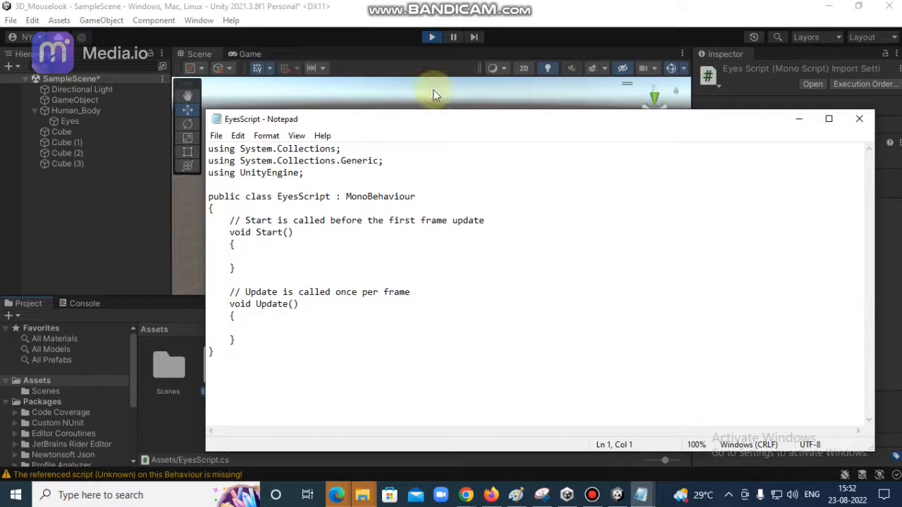
pyautogui.moveTo(450, 117); pyautogui.dragTo(376, 96)
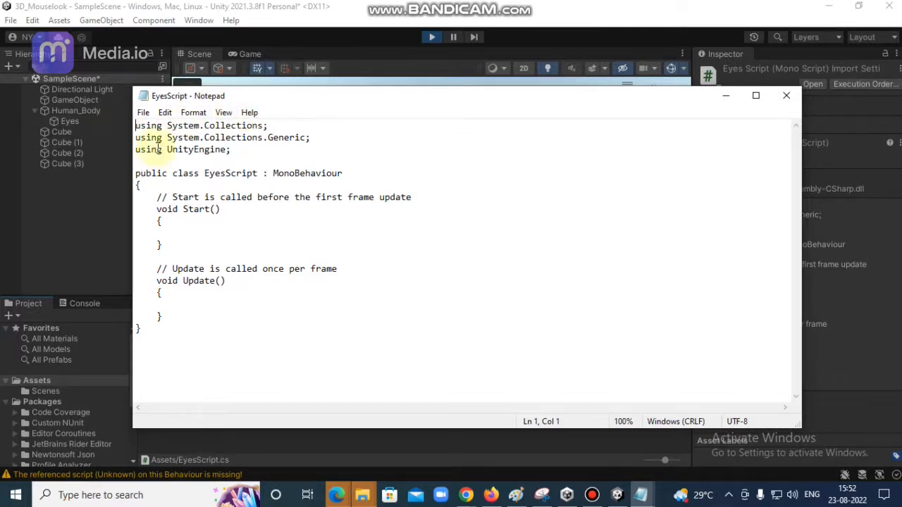
pyautogui.moveTo(167, 209)
pyautogui.mouseDown()
pyautogui.moveTo(178, 211)
pyautogui.moveTo(156, 221)
pyautogui.mouseUp()
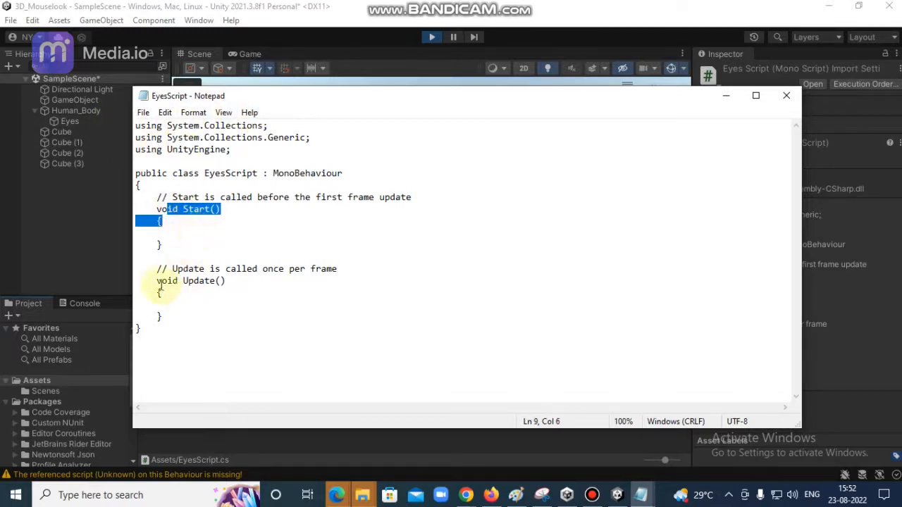
pyautogui.moveTo(162, 280); pyautogui.dragTo(210, 303)
pyautogui.click(207, 315)
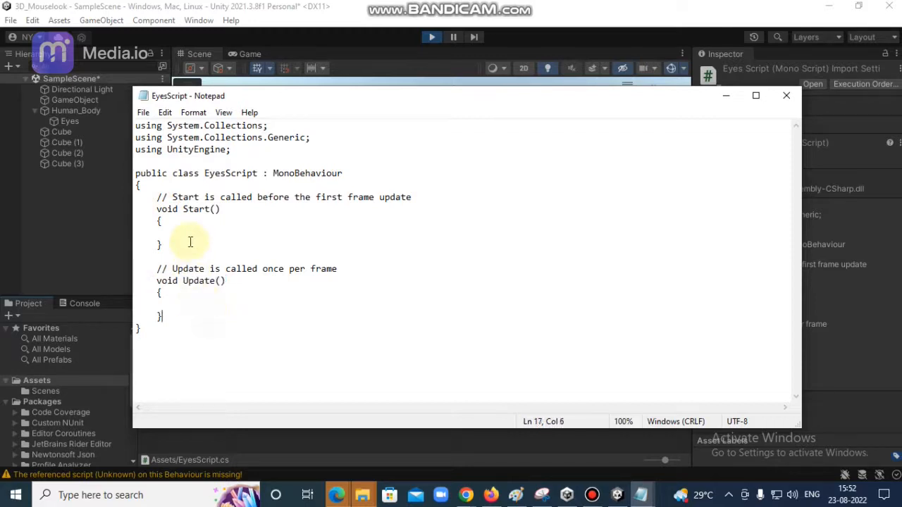
pyautogui.click(358, 172)
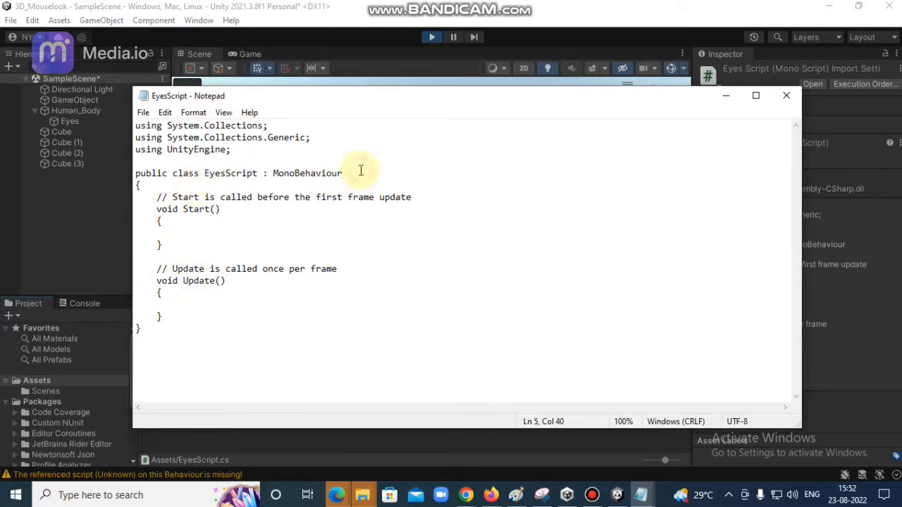
pyautogui.press('Return')
pyautogui.press('Return')
pyautogui.press('Down')
pyautogui.press('Delete')
pyautogui.press('Delete')
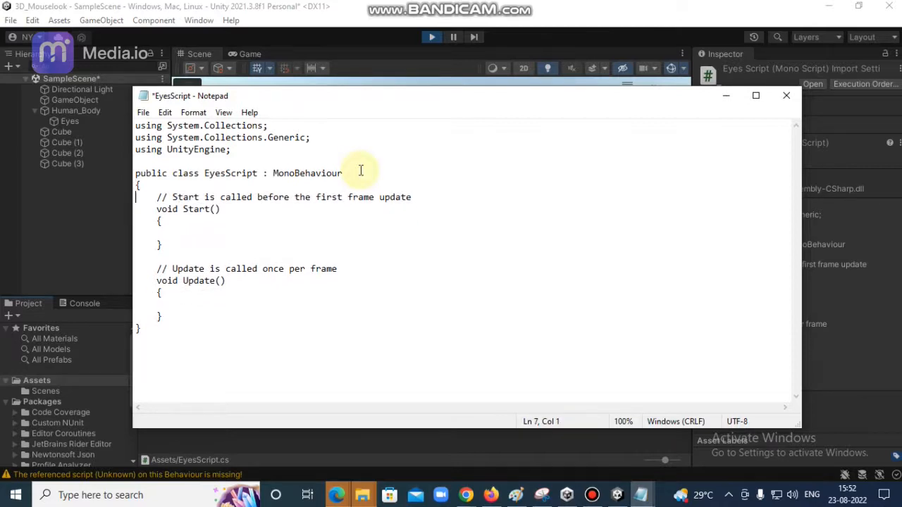
# Step: Insert four blank lines at the beginning of the EyesScript class body, above the Start comment, and place the cursor there
pyautogui.press('Return')
pyautogui.press('Return')
pyautogui.press('Return')
pyautogui.press('Return')
pyautogui.moveTo(173, 173); pyautogui.dragTo(136, 173)
pyautogui.click(156, 211)
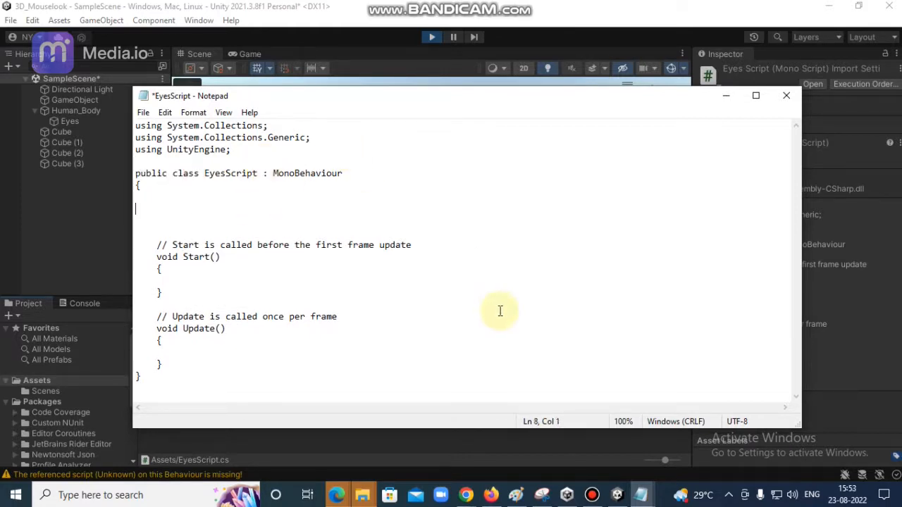
# Step: Switch to the untitled Notepad document that holds the prepared mouse direction and rotation code
pyautogui.hotkey('alt', 'Tab')
pyautogui.hotkey('alt', 'Tab')
pyautogui.hotkey('alt', 'Tab')
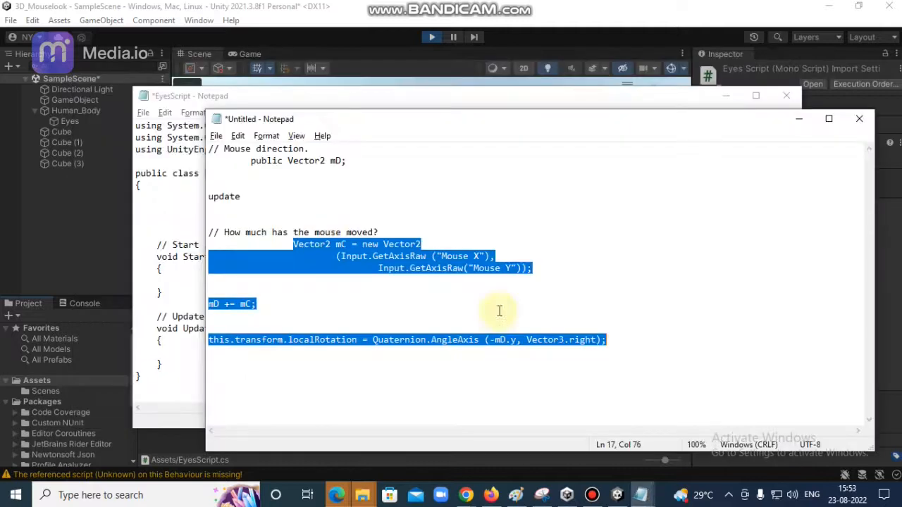
# Step: Copy the "// Mouse direction." comment and the "public Vector2 mD;" declaration from the untitled document into the beginning of the EyesScript class
pyautogui.click(287, 210)
pyautogui.moveTo(354, 160); pyautogui.dragTo(199, 150)
pyautogui.hotkey('ctrl', 'c')
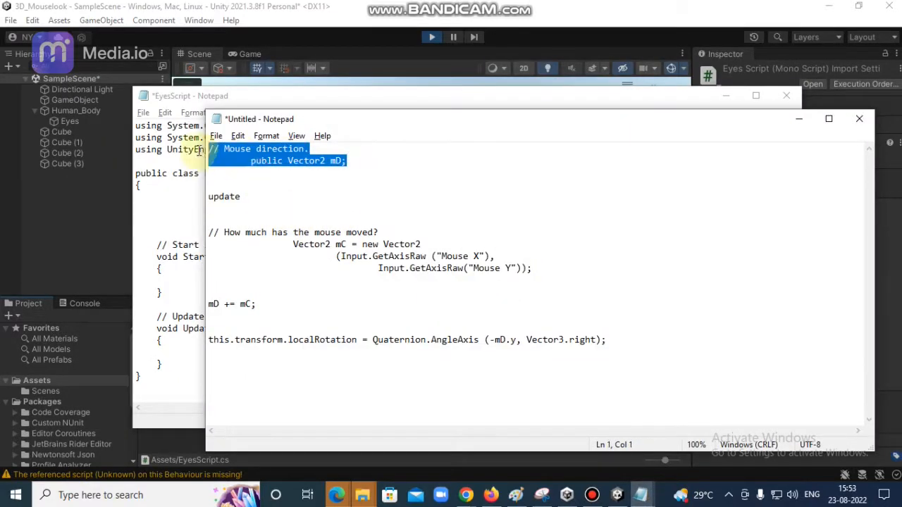
pyautogui.click(180, 199)
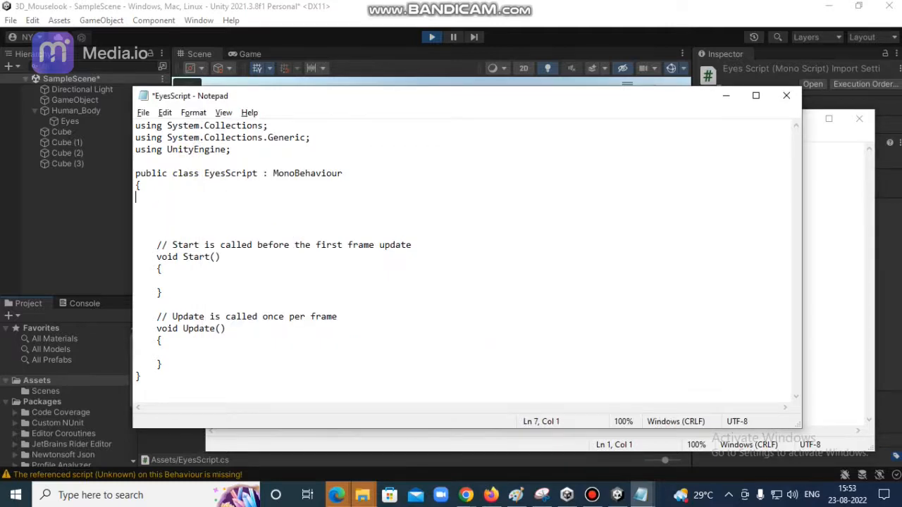
pyautogui.press('Return')
pyautogui.hotkey('ctrl', 'v')
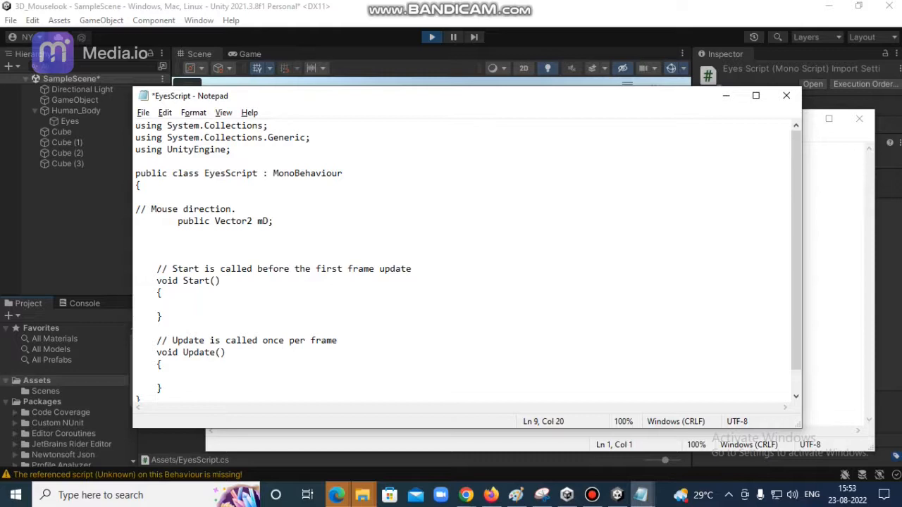
pyautogui.moveTo(258, 221); pyautogui.dragTo(263, 220)
# Step: Add a blank line inside the Update method's body and maximize the EyesScript window
pyautogui.click(186, 304)
pyautogui.moveTo(183, 281); pyautogui.dragTo(224, 282)
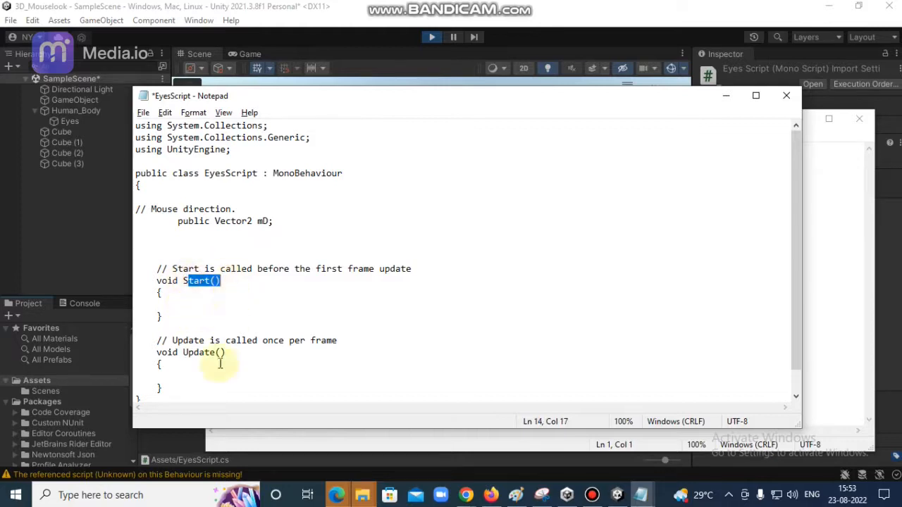
pyautogui.moveTo(171, 352); pyautogui.dragTo(201, 350)
pyautogui.click(169, 378)
pyautogui.press('Return')
pyautogui.moveTo(328, 96); pyautogui.dragTo(331, 62)
pyautogui.click(755, 64)
pyautogui.click(48, 284)
# Step: Copy the code from the "// How much has the mouse moved?" comment to the localRotation line out of the untitled document into Update
pyautogui.hotkey('alt', 'Tab')
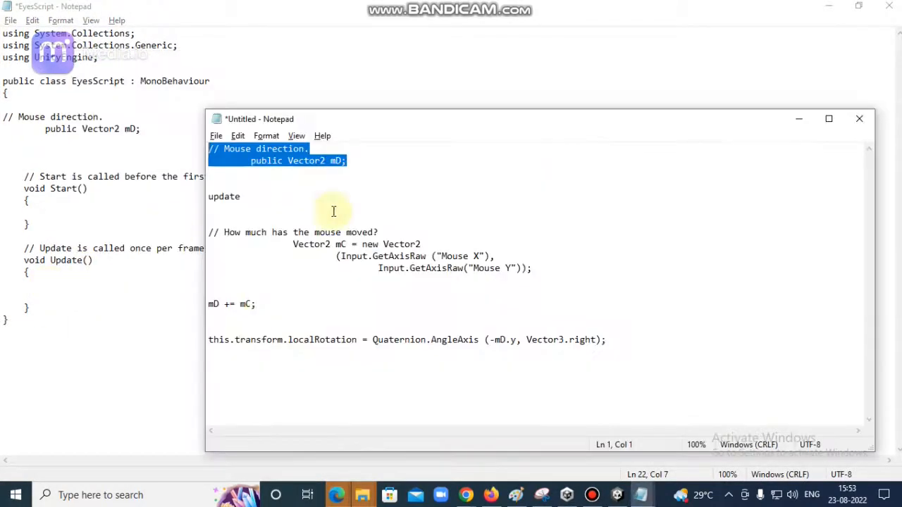
pyautogui.click(293, 245)
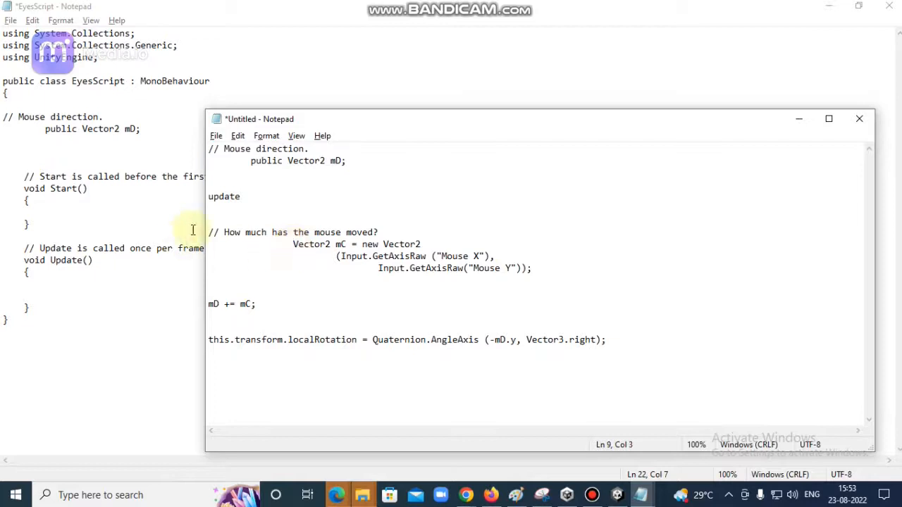
pyautogui.moveTo(209, 233); pyautogui.dragTo(634, 371)
pyautogui.hotkey('ctrl', 'c')
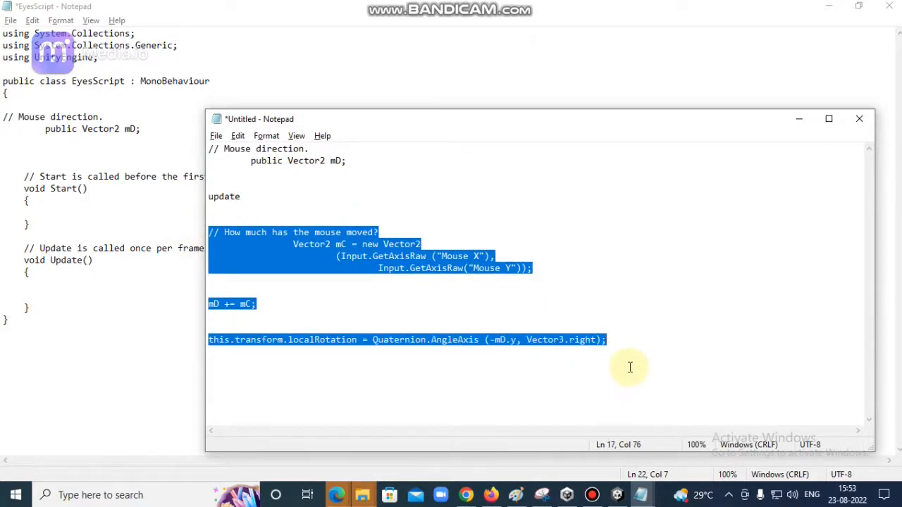
pyautogui.click(31, 289)
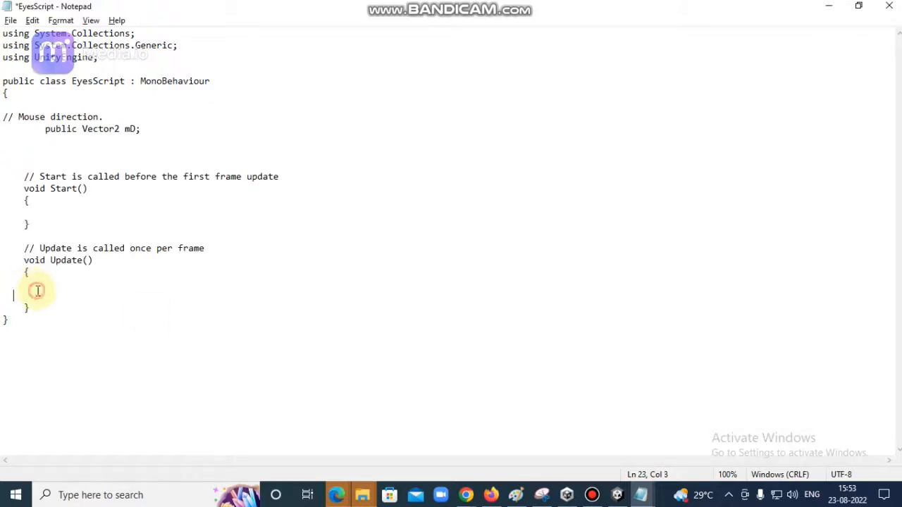
pyautogui.hotkey('ctrl', 'v')
# Step: Join the (Input.GetAxisRaw ("Mouse X"), line onto the end of "Vector2 mC = new Vector2" in Update
pyautogui.click(86, 307)
pyautogui.press('BackSpace')
pyautogui.press('BackSpace')
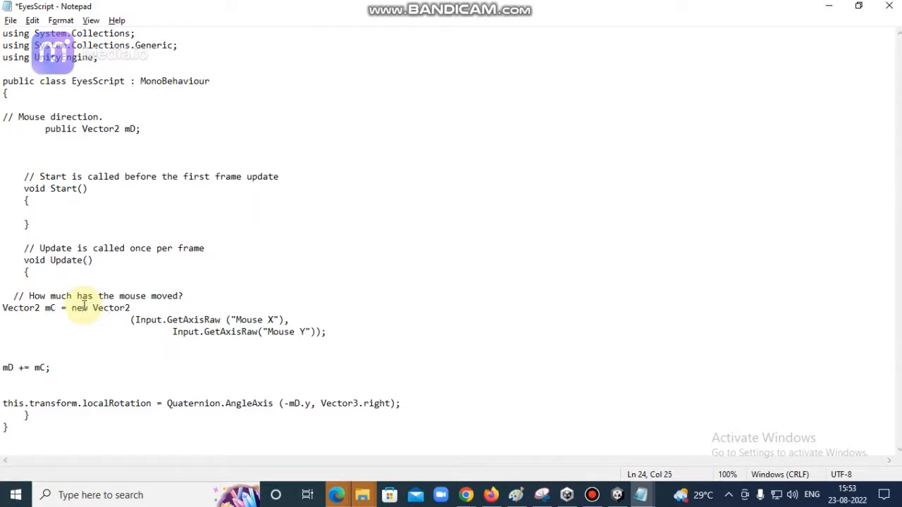
pyautogui.press('Delete')
pyautogui.press('Delete')
pyautogui.press('Delete')
pyautogui.press('Delete')
pyautogui.press('Delete')
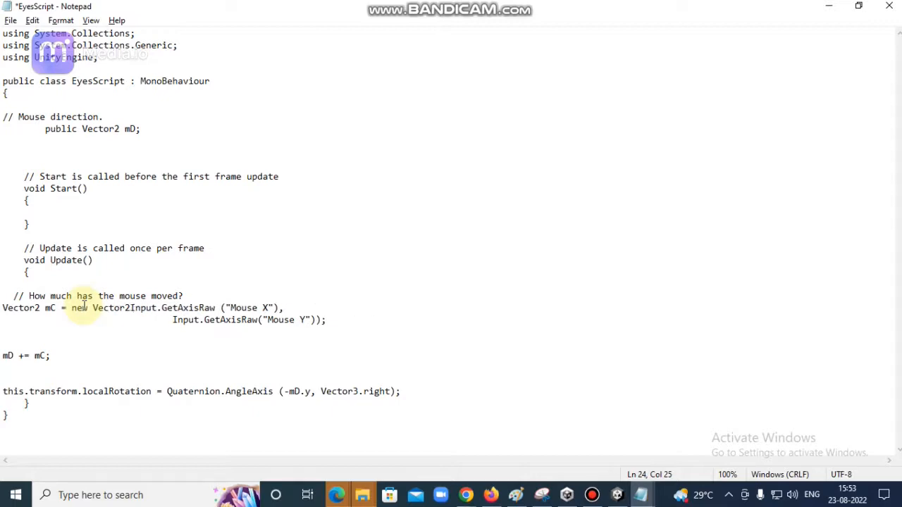
pyautogui.write('(')
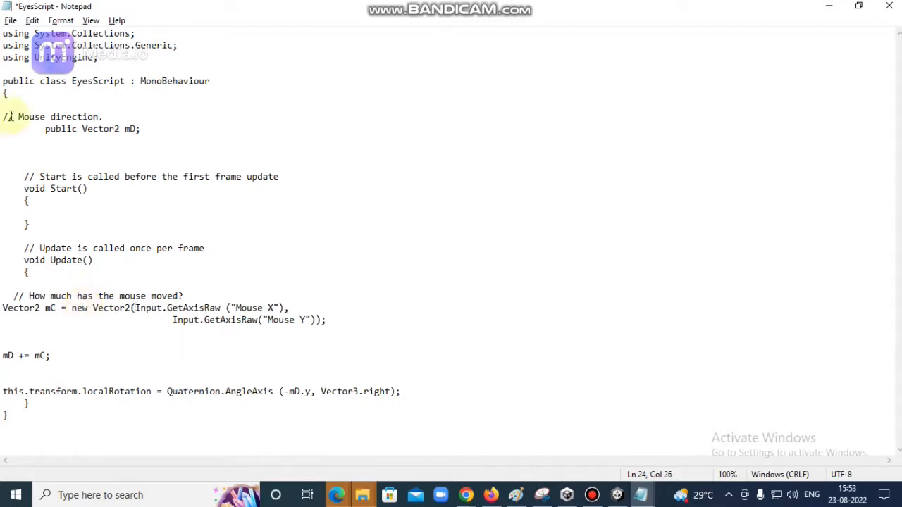
# Step: Join the Input.GetAxisRaw("Mouse Y")); line onto the end of the mC declaration so the statement occupies one line
pyautogui.click(289, 308)
pyautogui.press('Delete')
pyautogui.press('Delete')
pyautogui.press('Delete')
pyautogui.press('Delete')
pyautogui.press('Delete')
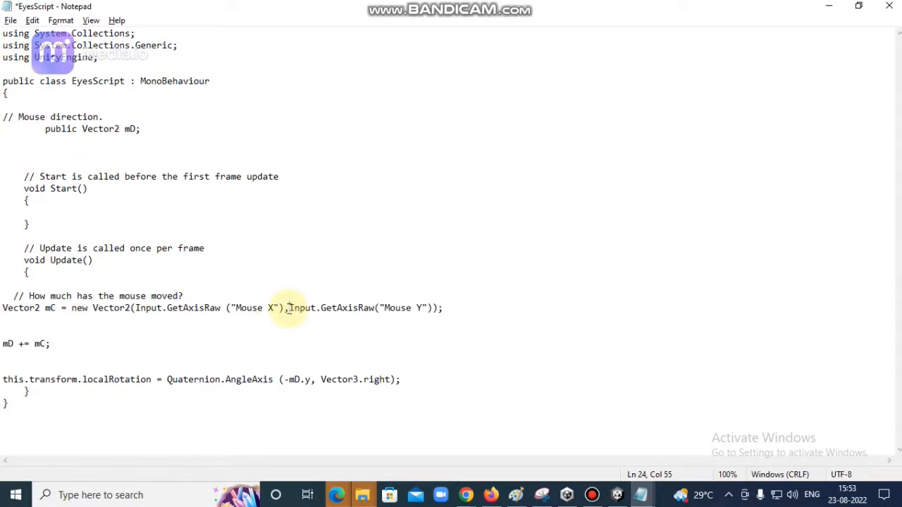
# Step: Indent the mouse-movement comment, the mC declaration and the "mD += mC;" line by one tab
pyautogui.click(2, 308)
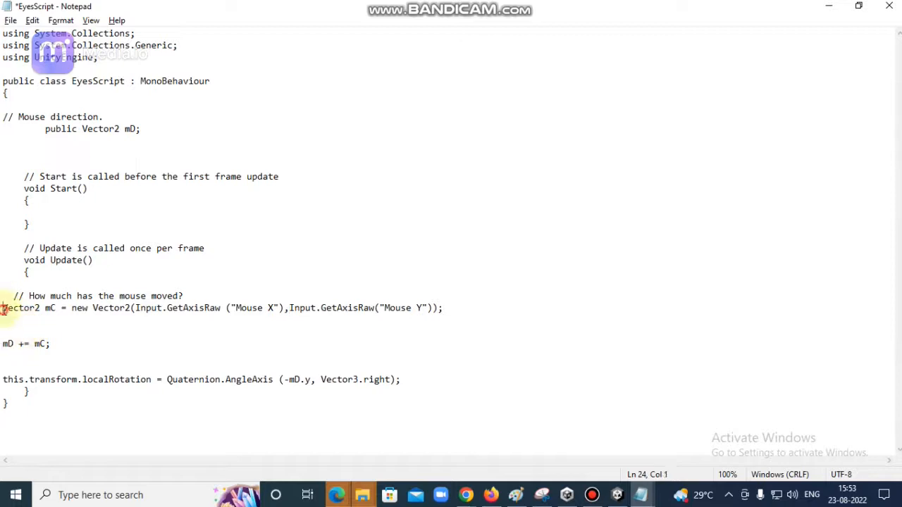
pyautogui.press('Tab')
pyautogui.click(7, 298)
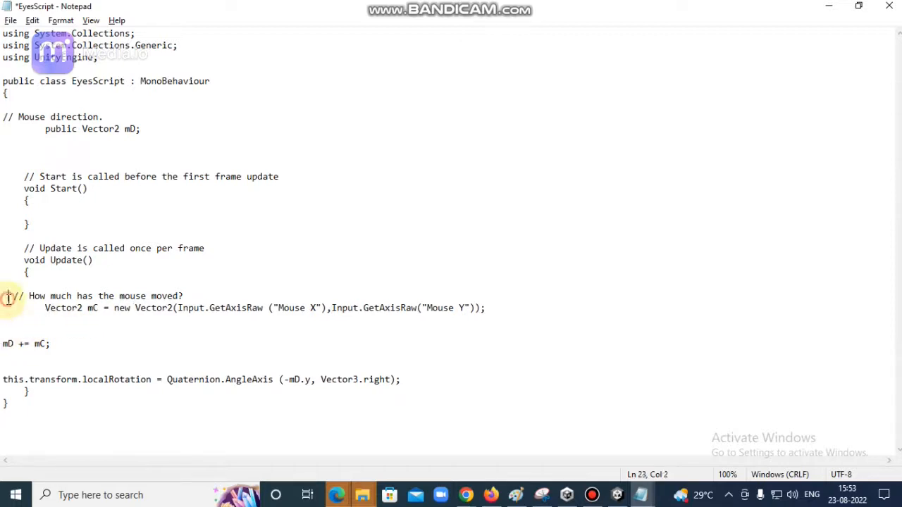
pyautogui.press('Tab')
pyautogui.click(4, 344)
pyautogui.press('Tab')
# Step: Remove the blank lines before and after "mD += mC;" and indent the this.transform.localRotation line by one tab
pyautogui.click(41, 320)
pyautogui.press('Delete')
pyautogui.press('Delete')
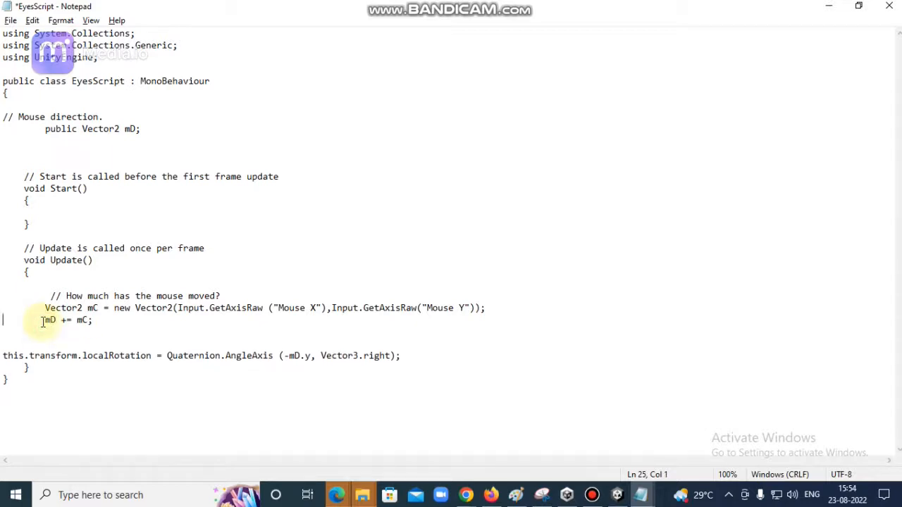
pyautogui.click(44, 333)
pyautogui.press('Delete')
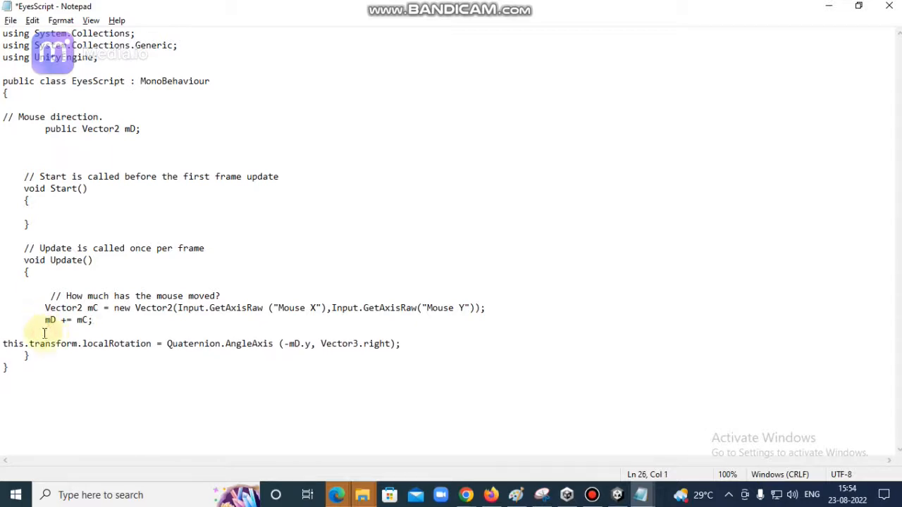
pyautogui.press('Tab')
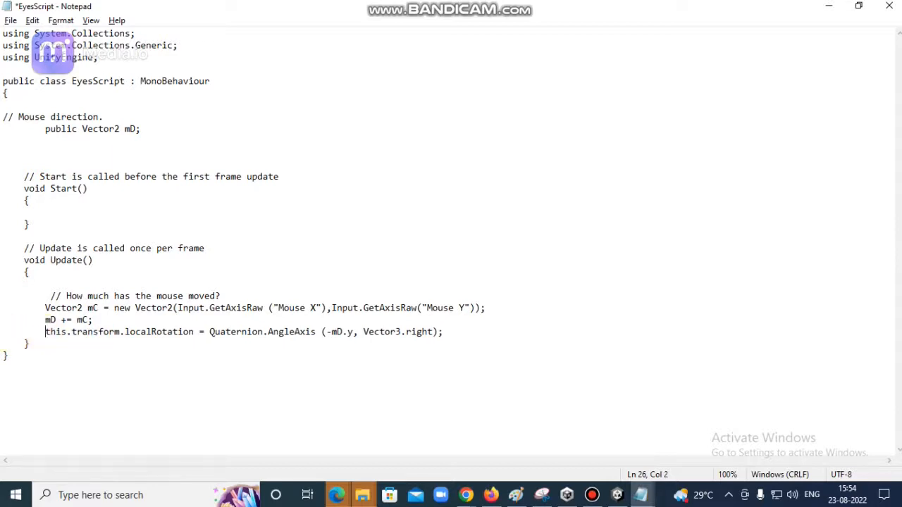
# Step: Review the finished Update code and mD declaration, save and close EyesScript, and minimize the untitled document to return to Unity
pyautogui.moveTo(45, 308); pyautogui.dragTo(461, 336)
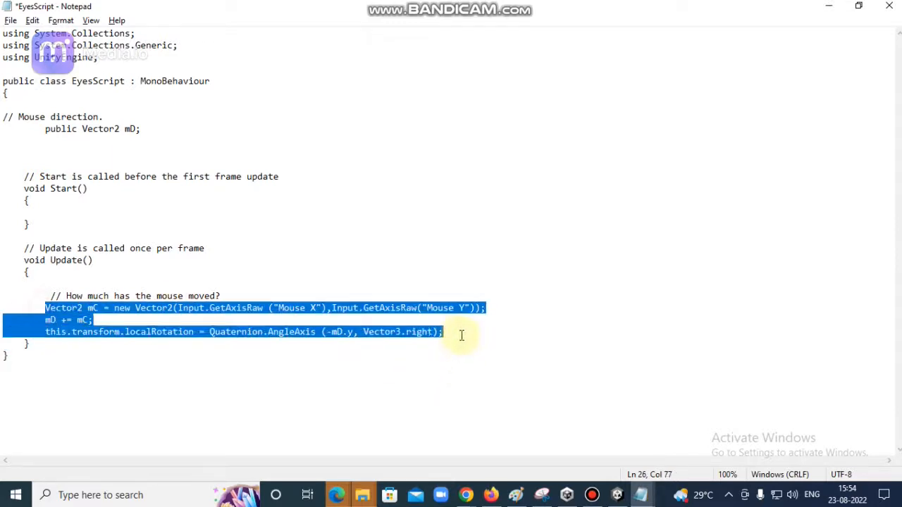
pyautogui.click(465, 336)
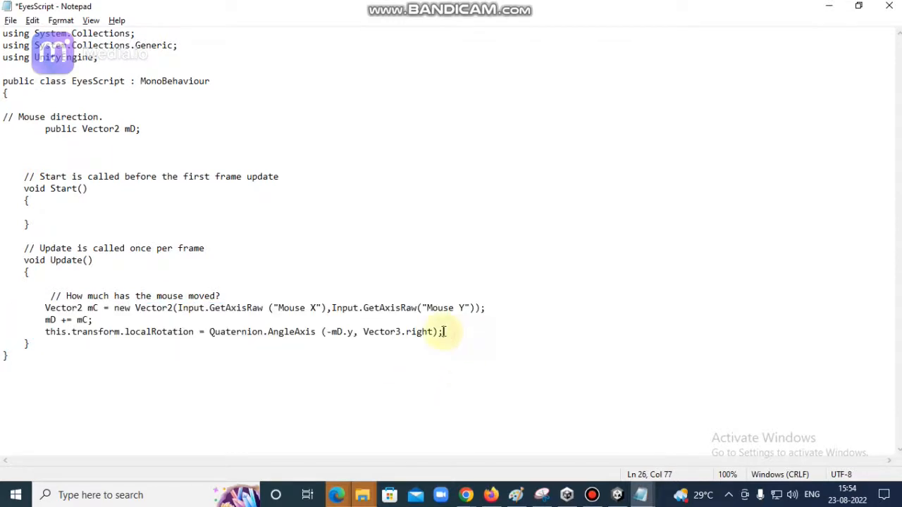
pyautogui.moveTo(69, 272); pyautogui.dragTo(87, 260)
pyautogui.moveTo(55, 129); pyautogui.dragTo(132, 128)
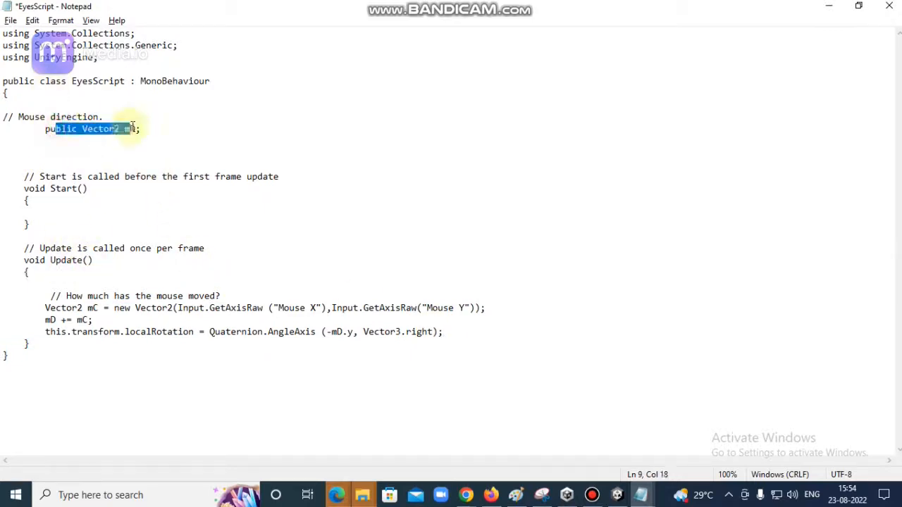
pyautogui.click(889, 8)
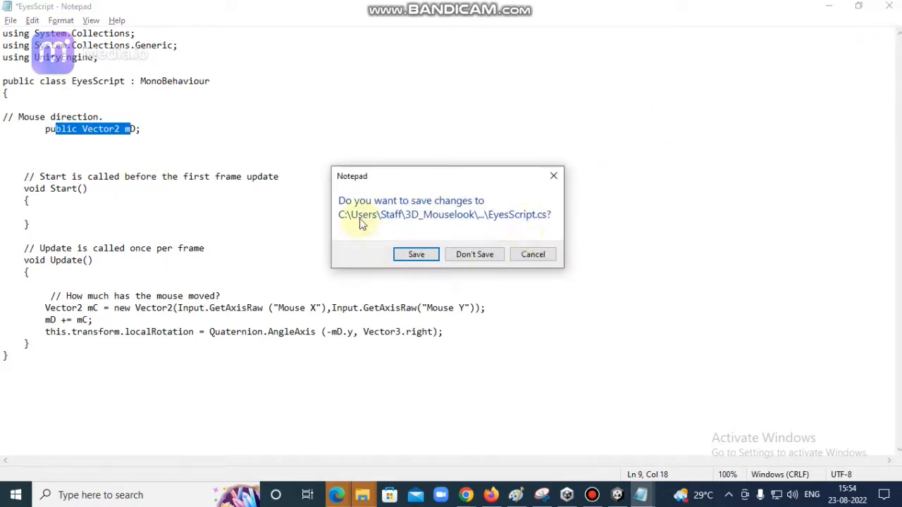
pyautogui.click(399, 255)
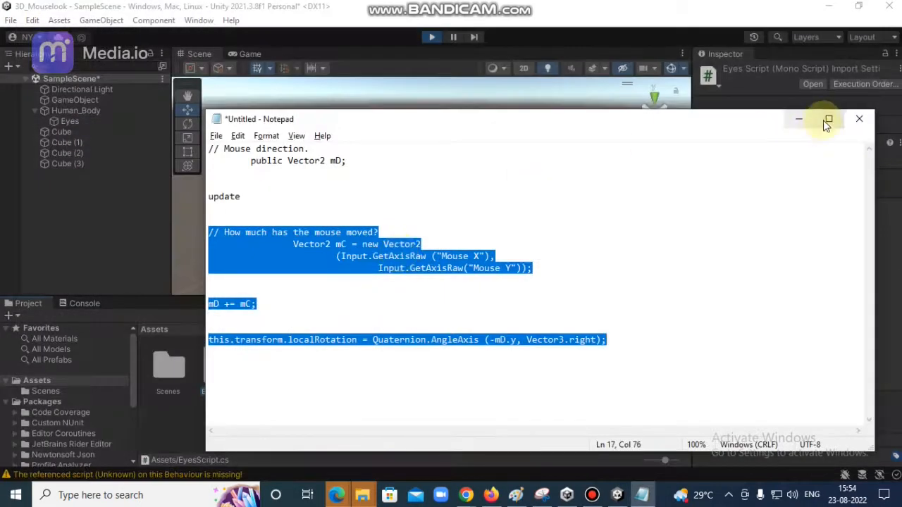
pyautogui.click(804, 118)
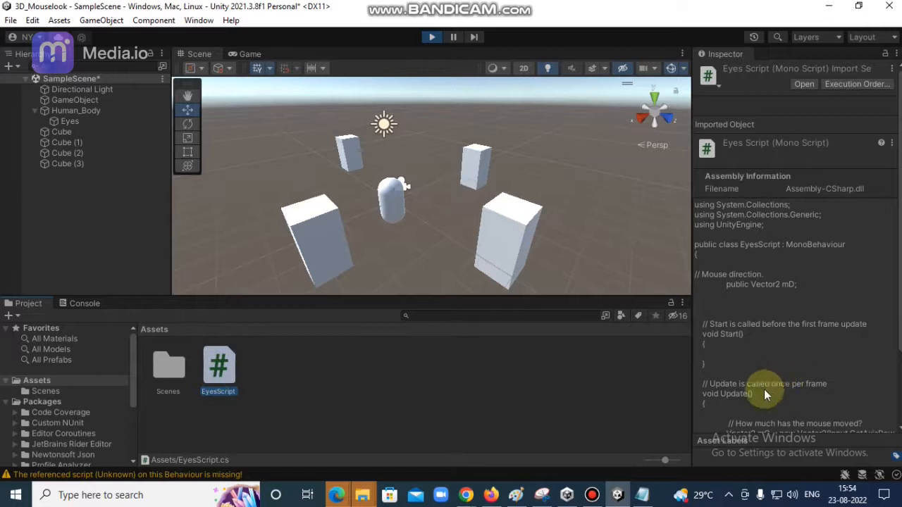
# Step: Look over the updated EyesScript code in Unity and the components of the Eyes object
pyautogui.scroll(-3, 778, 283)
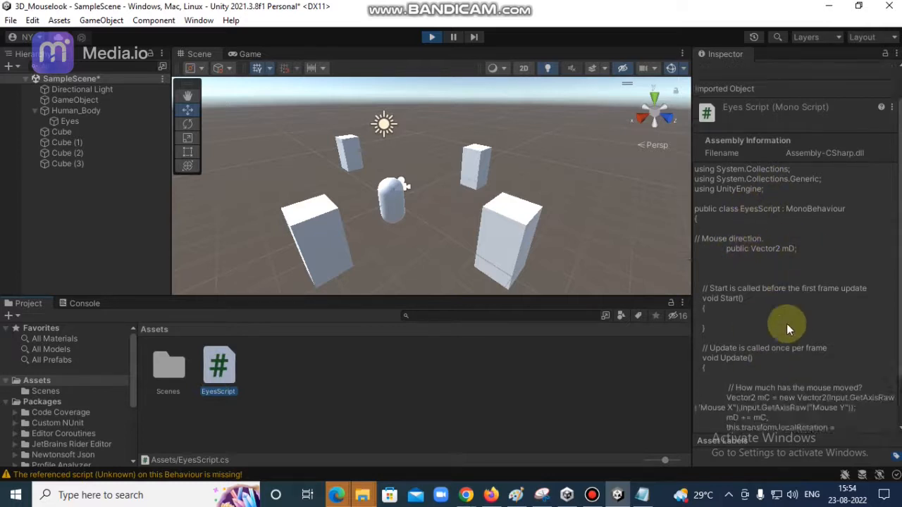
pyautogui.click(324, 371)
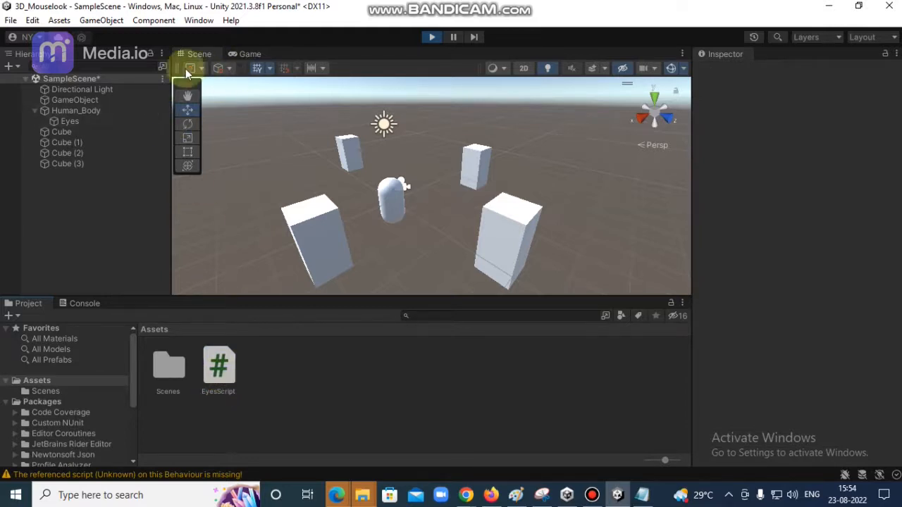
pyautogui.click(70, 121)
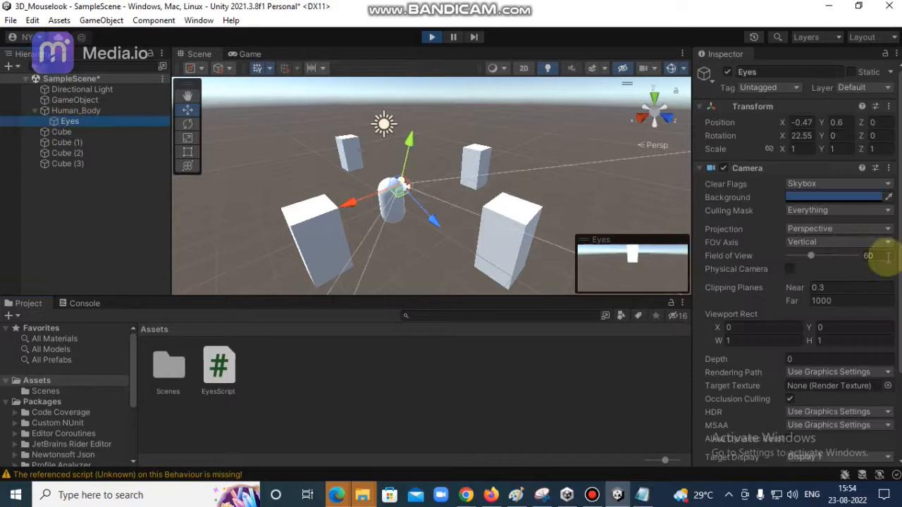
pyautogui.scroll(-4, 738, 310)
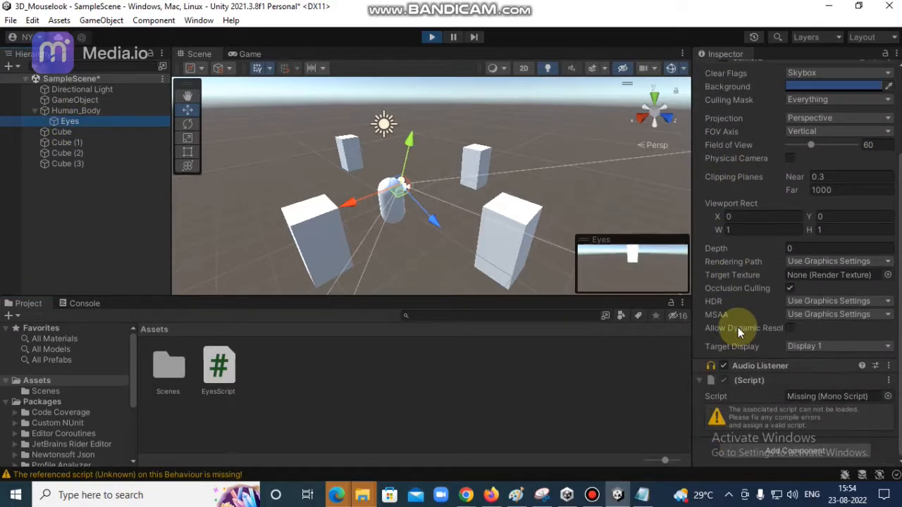
pyautogui.scroll(1, 713, 312)
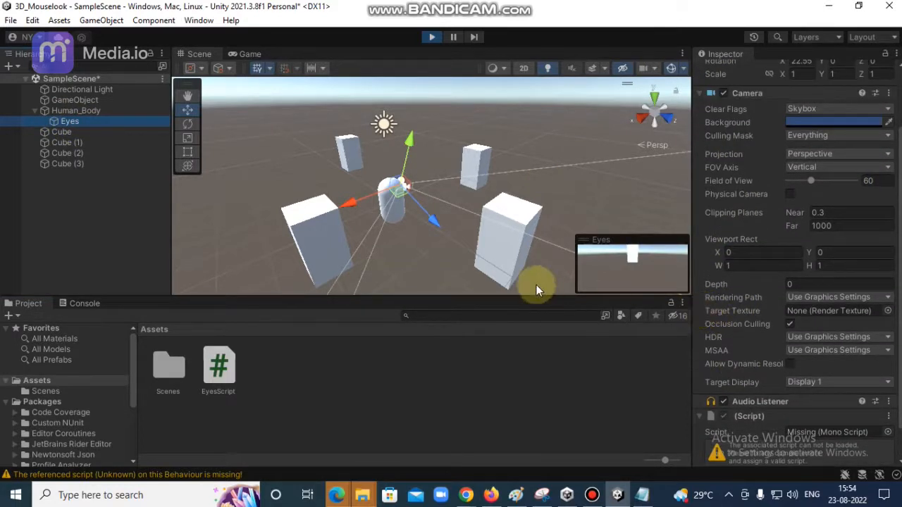
pyautogui.click(313, 390)
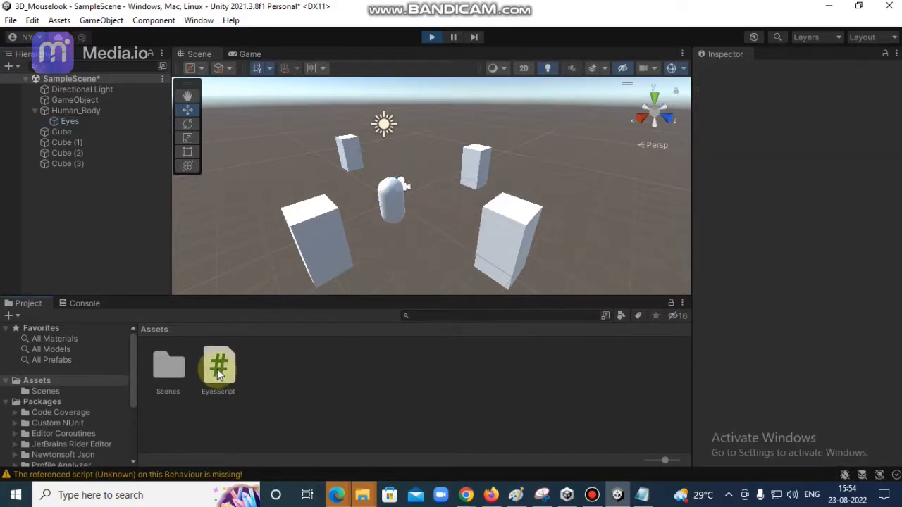
# Step: Try to attach EyesScript to the Eyes object during play mode and look over its components
pyautogui.moveTo(217, 368); pyautogui.dragTo(74, 119)
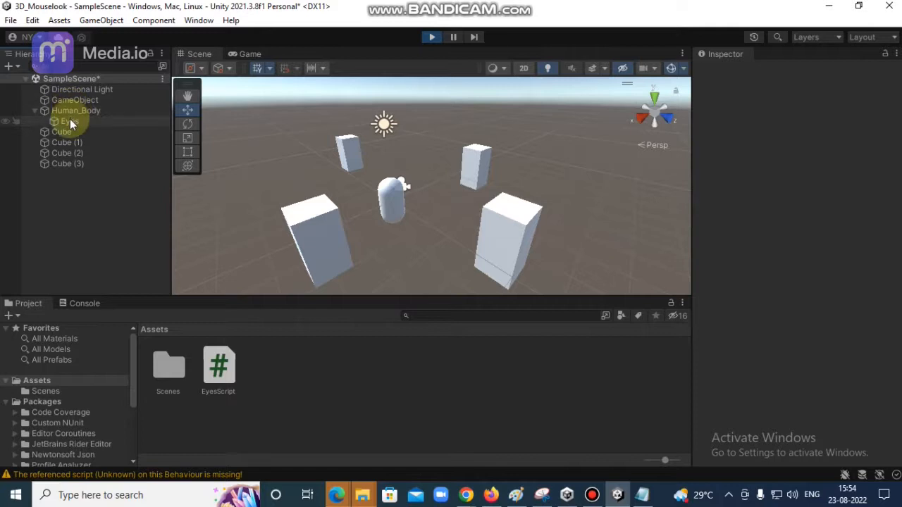
pyautogui.click(70, 119)
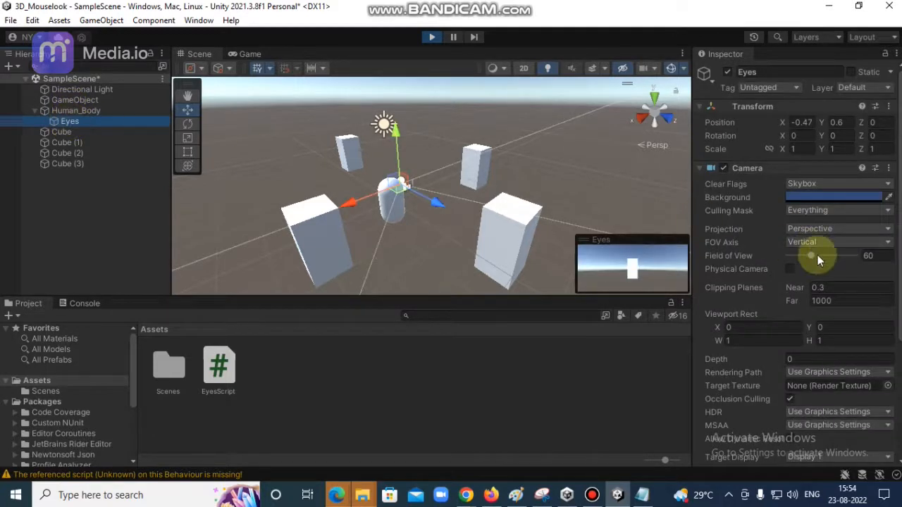
pyautogui.scroll(-4, 822, 304)
pyautogui.scroll(-1, 830, 308)
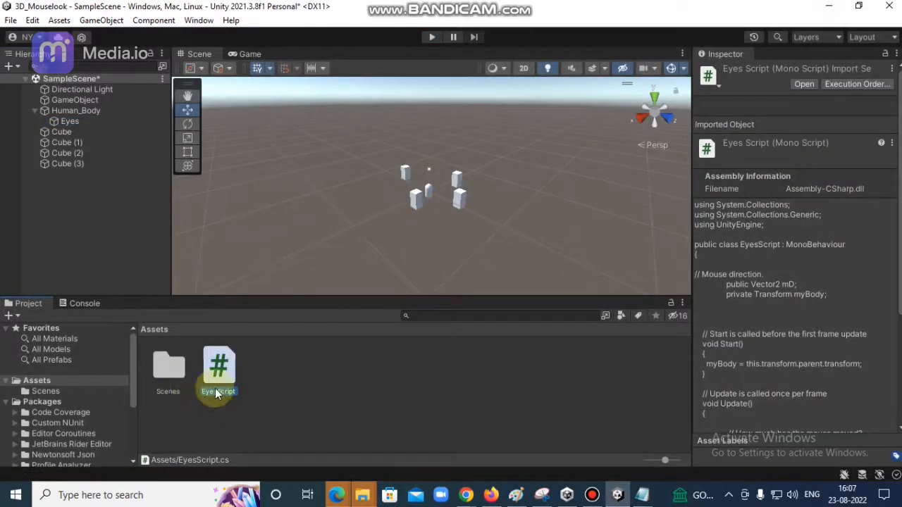
# Step: Attach EyesScript to the Eyes object outside play mode, check its script component, and play the scene
pyautogui.moveTo(219, 370); pyautogui.dragTo(75, 127)
pyautogui.scroll(-4, 812, 351)
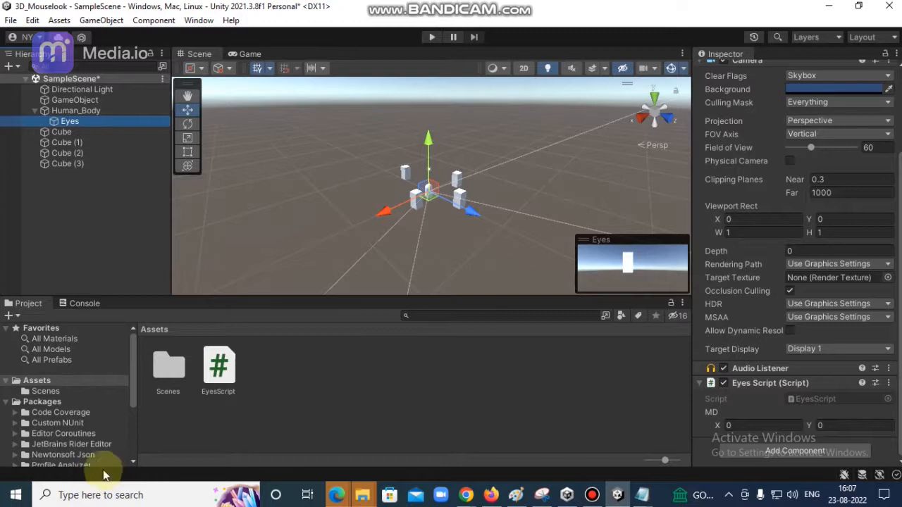
pyautogui.click(429, 37)
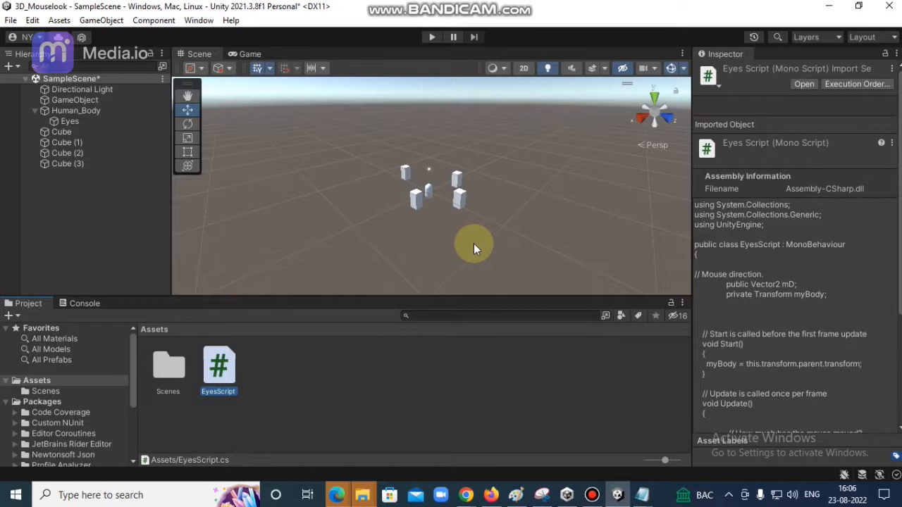
# Step: Open EyesScript in Notepad, review the myBody declaration, its assignment in Start and its localRotation line in Update, and close the script
pyautogui.doubleClick(231, 363)
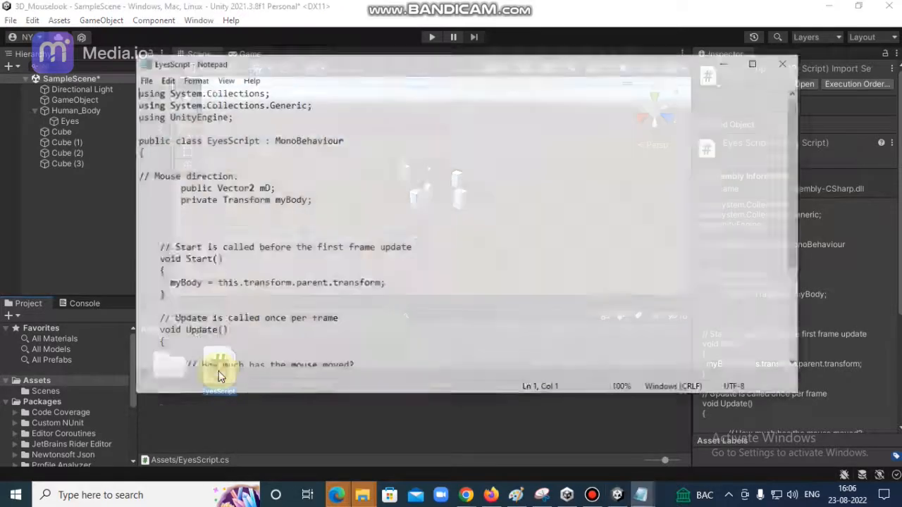
pyautogui.click(755, 64)
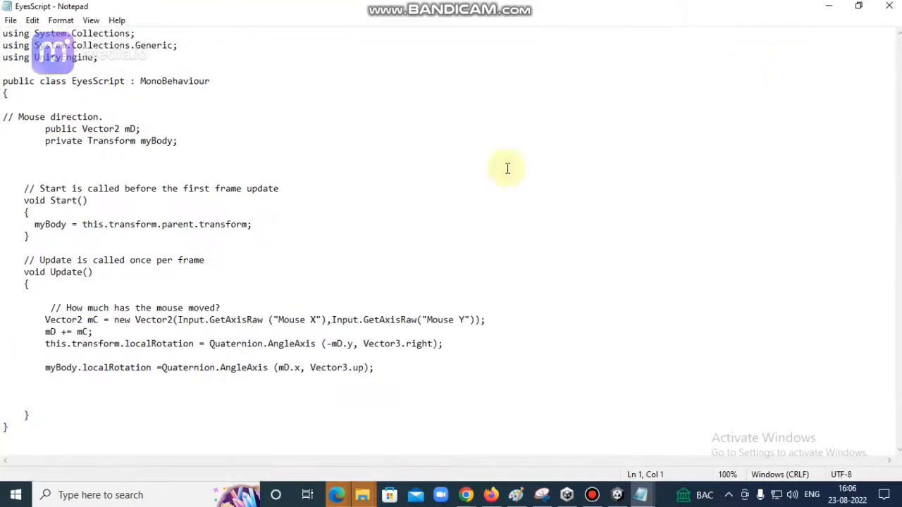
pyautogui.moveTo(46, 145); pyautogui.dragTo(114, 144)
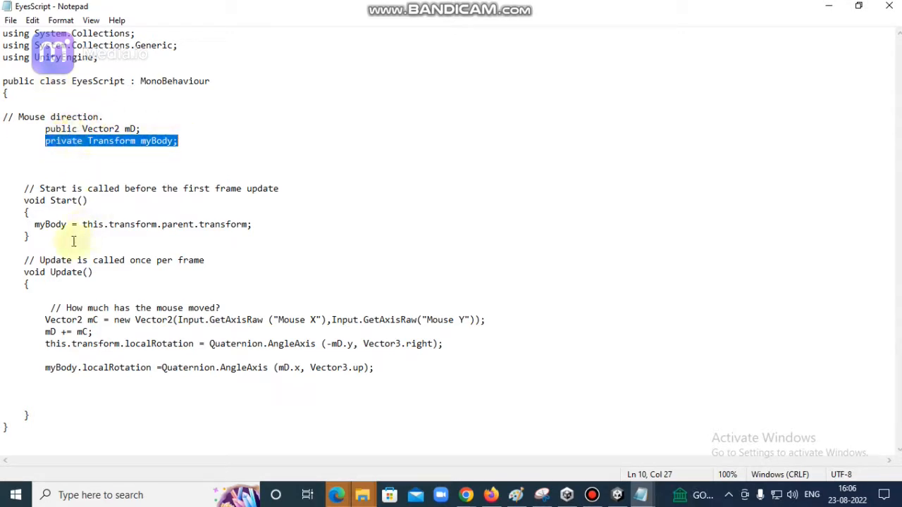
pyautogui.click(30, 225)
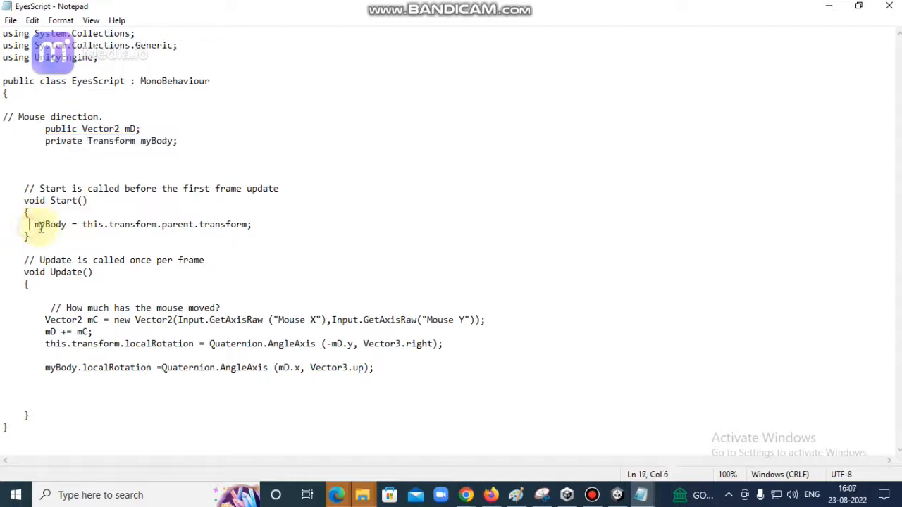
pyautogui.moveTo(69, 229); pyautogui.dragTo(244, 226)
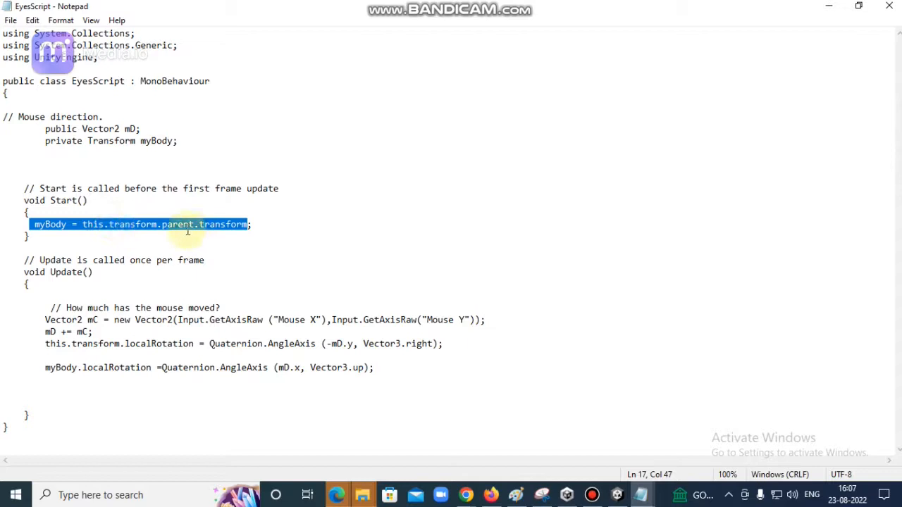
pyautogui.moveTo(255, 226); pyautogui.dragTo(35, 228)
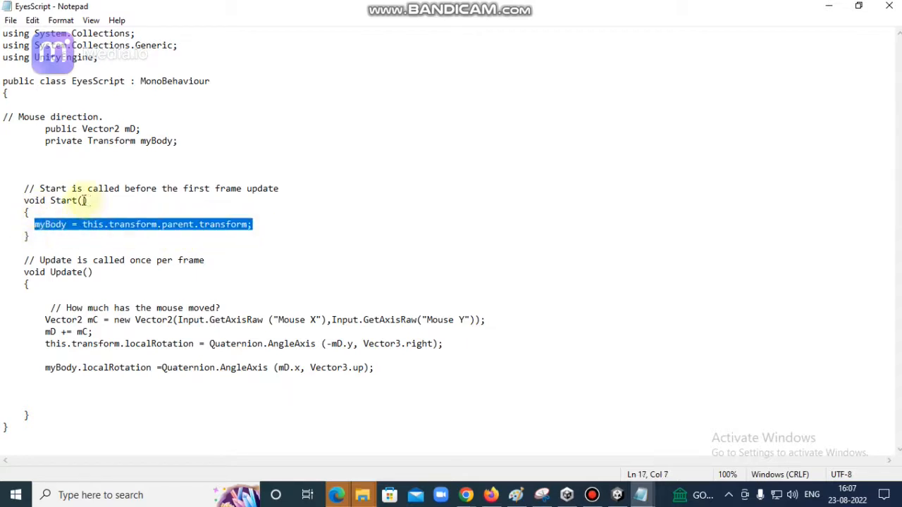
pyautogui.moveTo(42, 368); pyautogui.dragTo(325, 368)
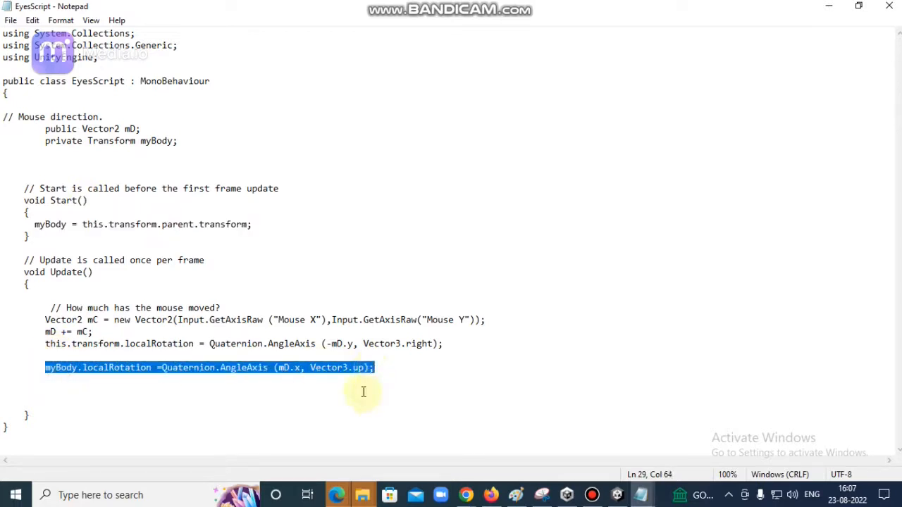
pyautogui.click(261, 394)
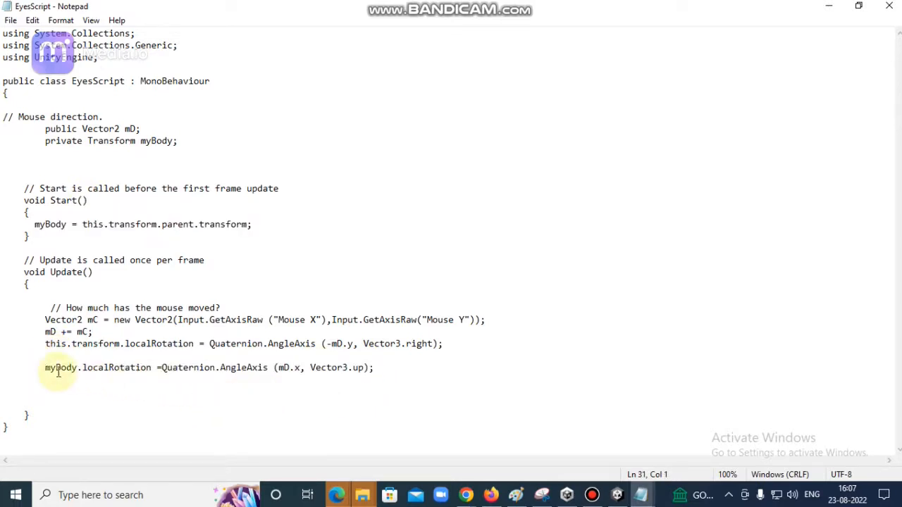
pyautogui.moveTo(106, 377); pyautogui.dragTo(316, 378)
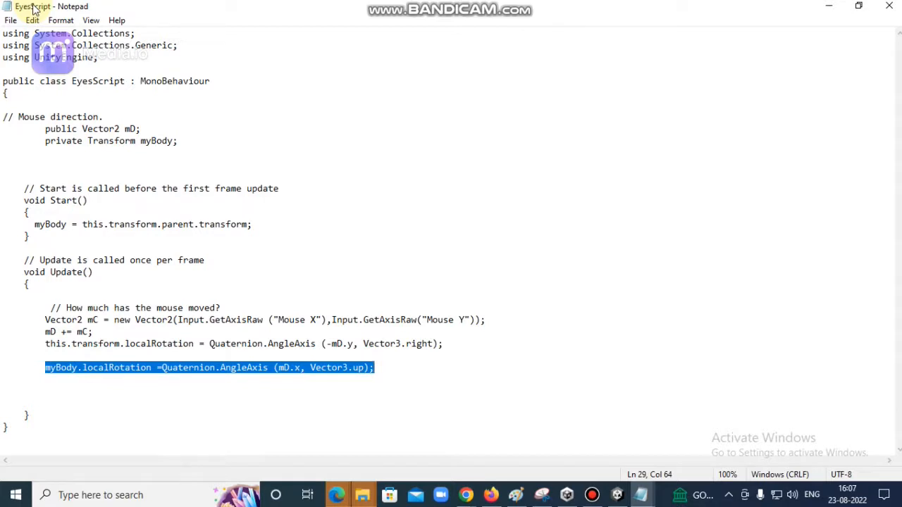
pyautogui.click(884, 8)
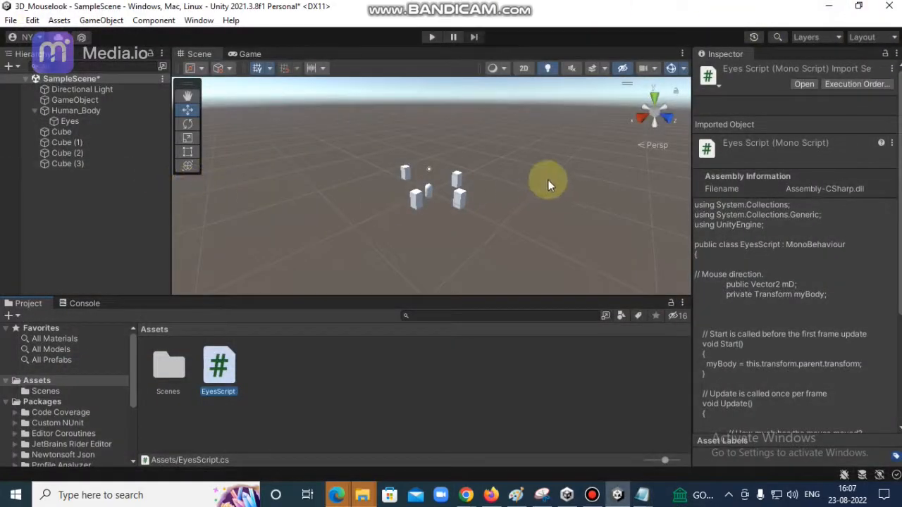
# Step: Attach EyesScript to the Eyes object and test the mouse look by playing, stopping and replaying the scene
pyautogui.moveTo(218, 377); pyautogui.dragTo(76, 125)
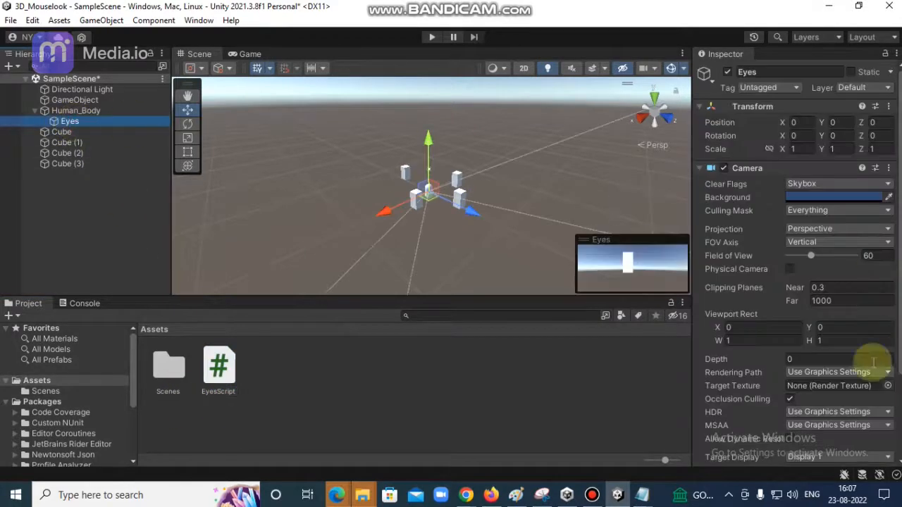
pyautogui.scroll(-3, 804, 371)
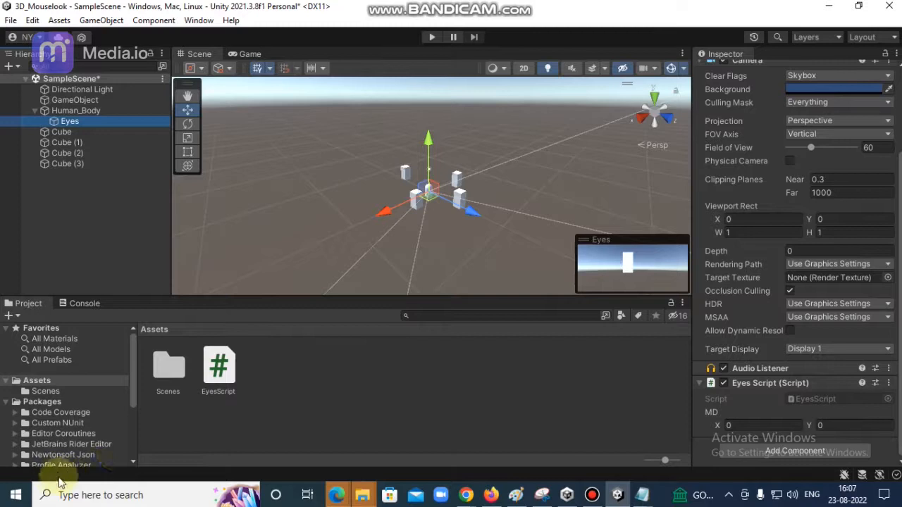
pyautogui.click(431, 37)
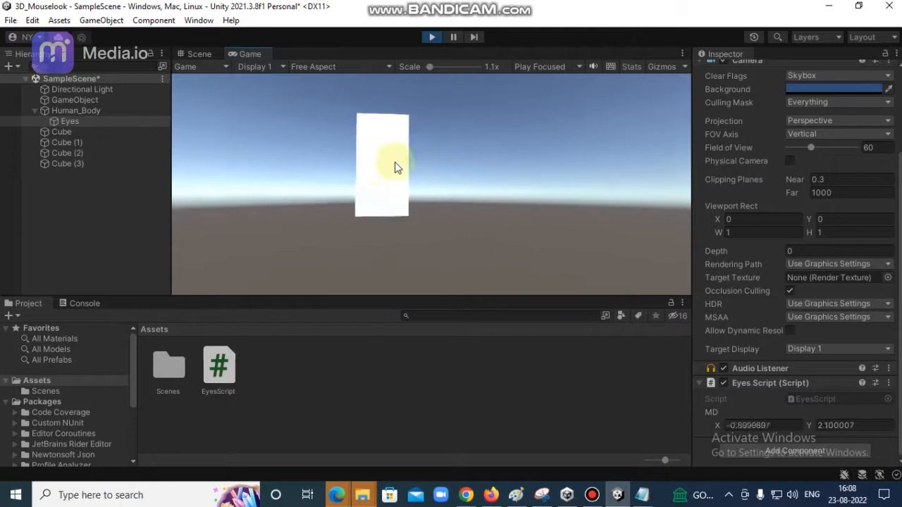
pyautogui.click(432, 37)
pyautogui.click(431, 37)
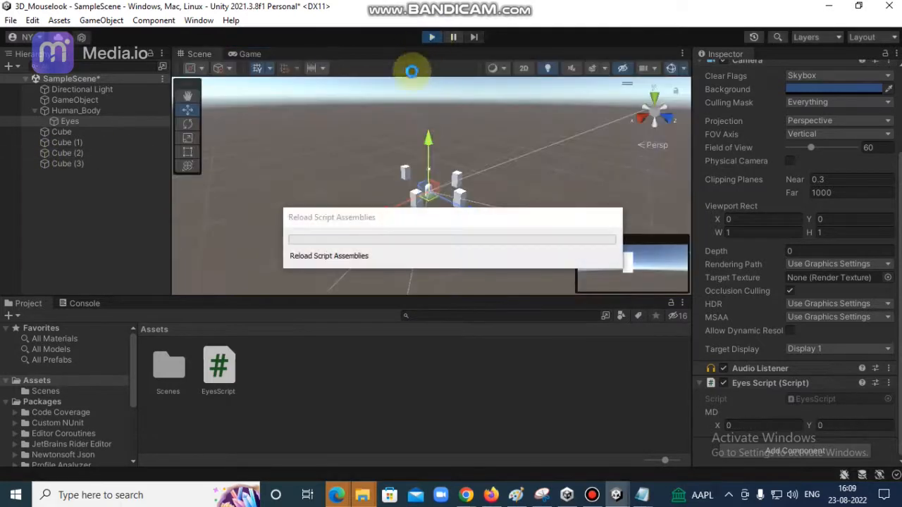